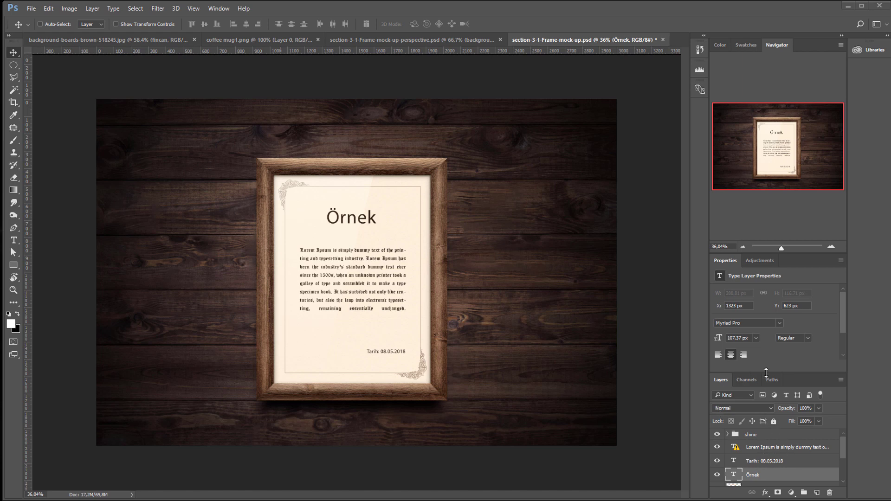
Step: Drag the Layers panel taller so every layer, from shine down to bg, is listed
{"action": "left_click_drag", "start_coordinate": [766, 373], "coordinate": [766, 277]}
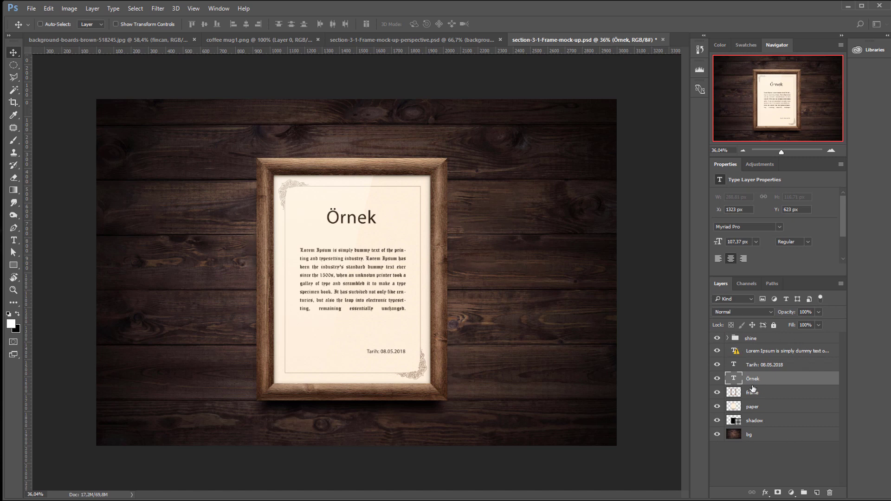
{"action": "left_click", "coordinate": [747, 343]}
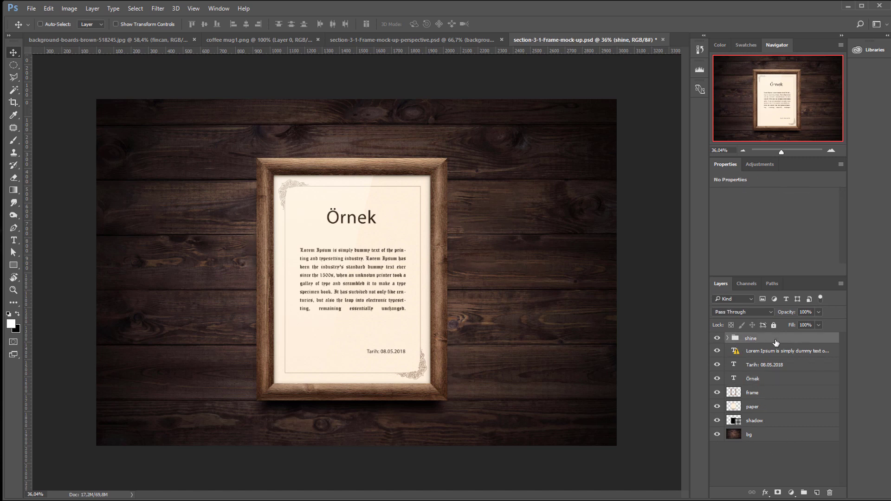
{"action": "left_click", "coordinate": [717, 339]}
{"action": "left_click", "coordinate": [717, 351]}
{"action": "left_click", "coordinate": [717, 352]}
{"action": "left_click", "coordinate": [718, 365]}
{"action": "left_click", "coordinate": [717, 379]}
{"action": "left_click", "coordinate": [717, 393]}
{"action": "left_click", "coordinate": [717, 407]}
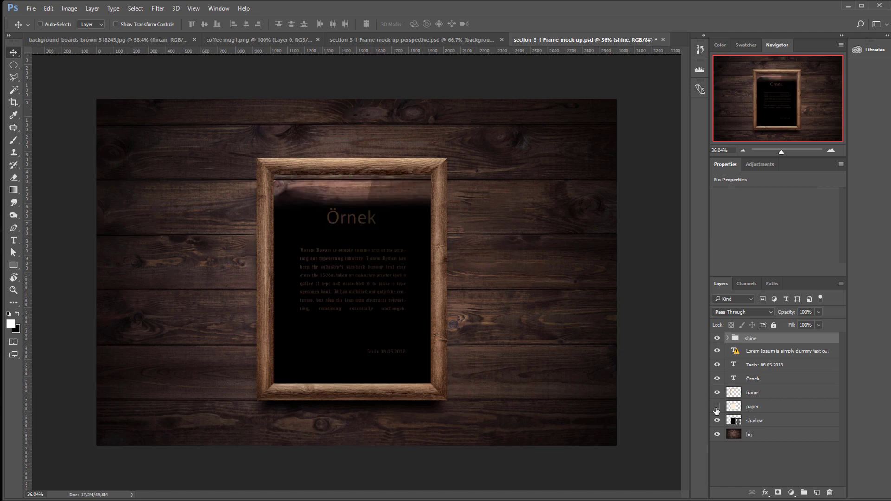
{"action": "left_click", "coordinate": [717, 434]}
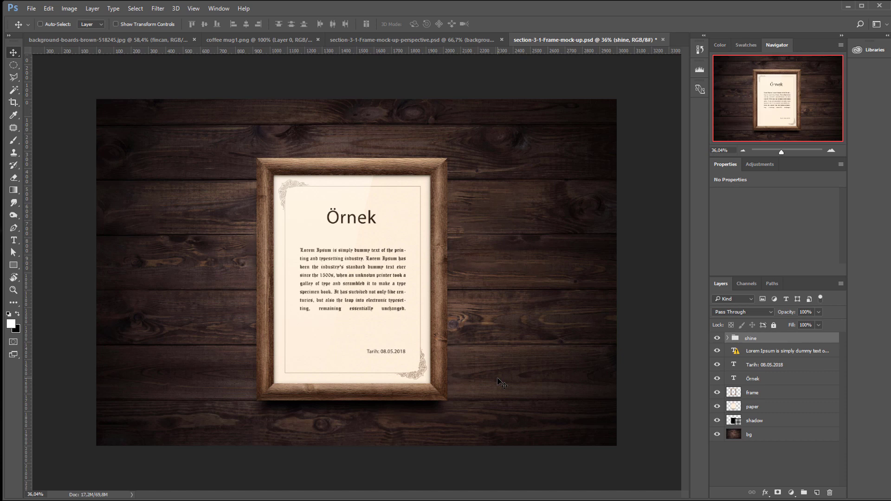
{"action": "left_click", "coordinate": [761, 436]}
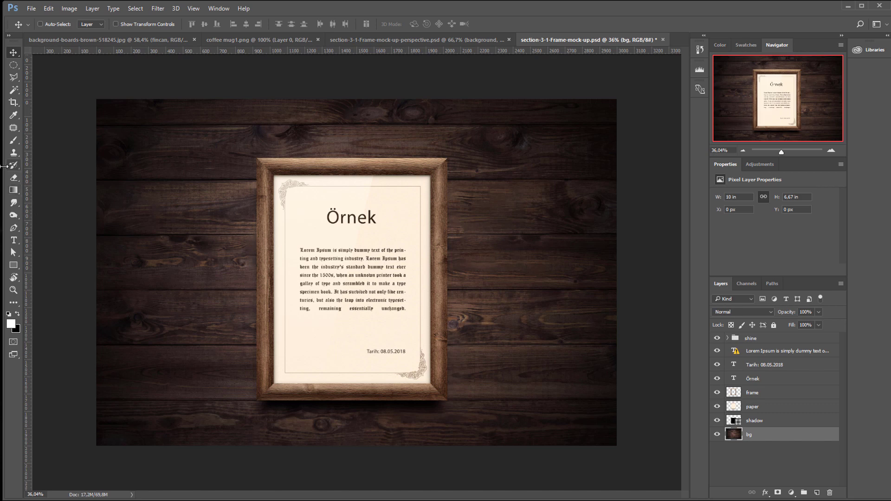
Step: Choose the Brush tool and set its size to 149 px
{"action": "left_click", "coordinate": [14, 140]}
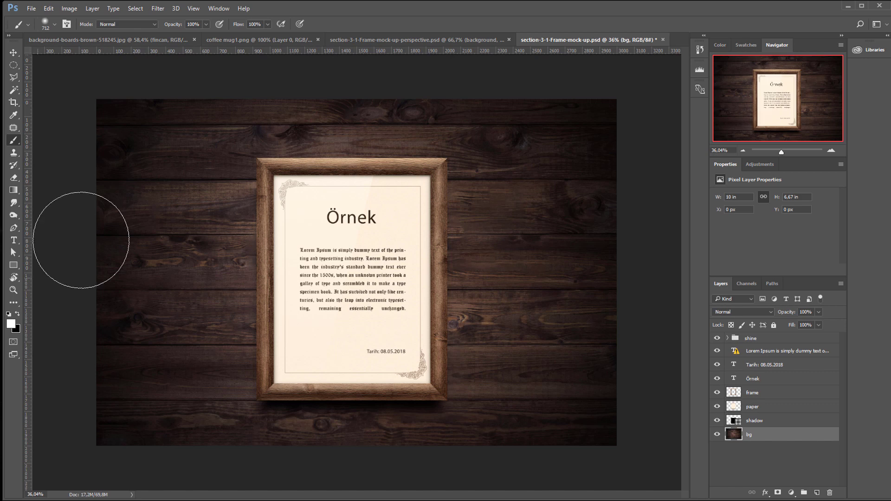
{"action": "right_click", "coordinate": [130, 202]}
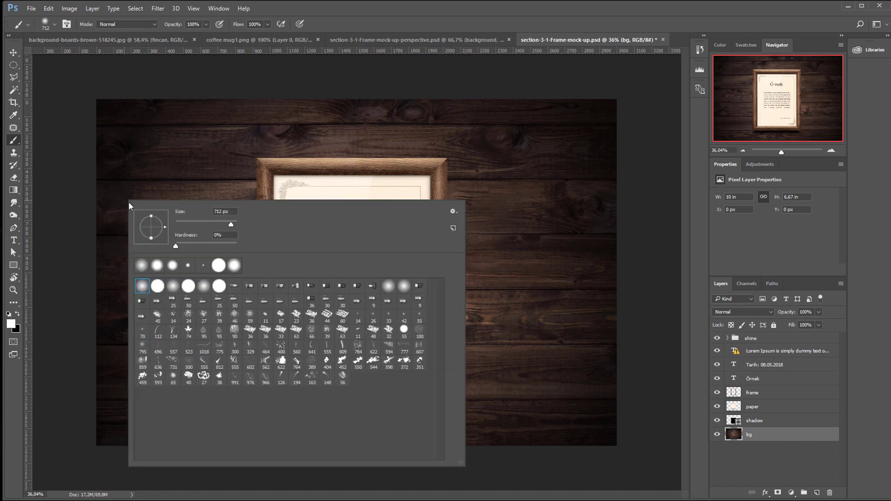
{"action": "left_click_drag", "start_coordinate": [231, 224], "coordinate": [202, 225]}
{"action": "type", "text": "149"}
{"action": "key", "text": "Return"}
{"action": "left_click", "coordinate": [159, 154]}
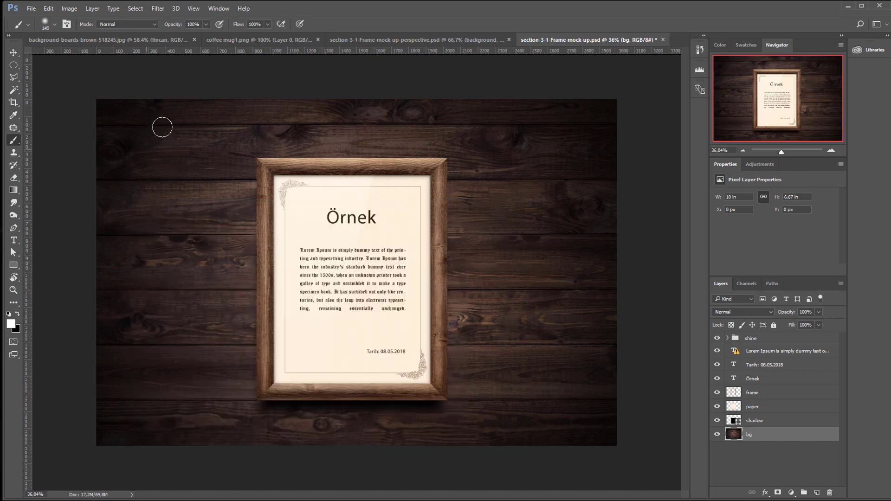
Step: Paint a soft white stroke at the upper left of bg, toggling bg's visibility to check it
{"action": "mouse_move", "coordinate": [159, 124]}
{"action": "left_mouse_down"}
{"action": "mouse_move", "coordinate": [139, 209]}
{"action": "mouse_move", "coordinate": [160, 246]}
{"action": "mouse_move", "coordinate": [143, 223]}
{"action": "left_mouse_up"}
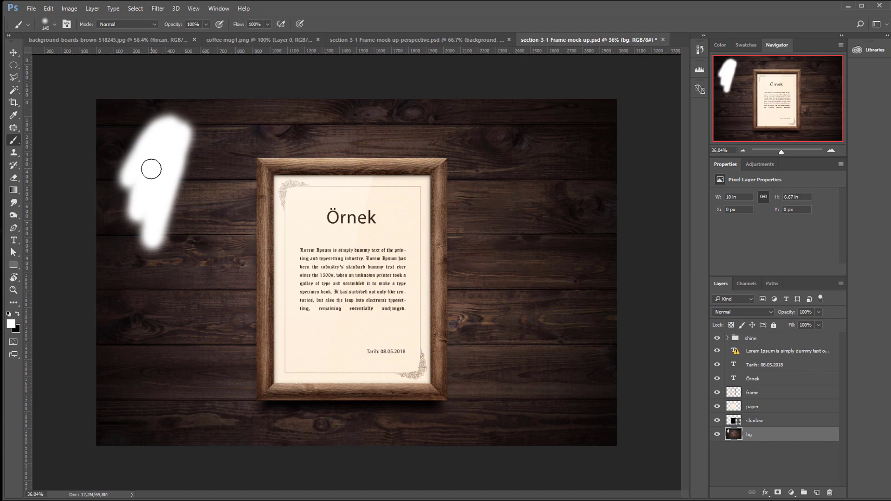
{"action": "left_click", "coordinate": [717, 435]}
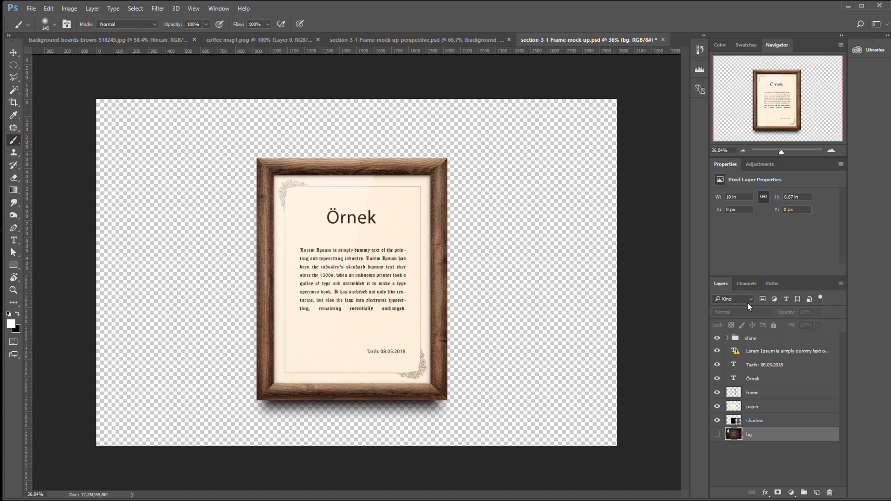
{"action": "left_click", "coordinate": [717, 435]}
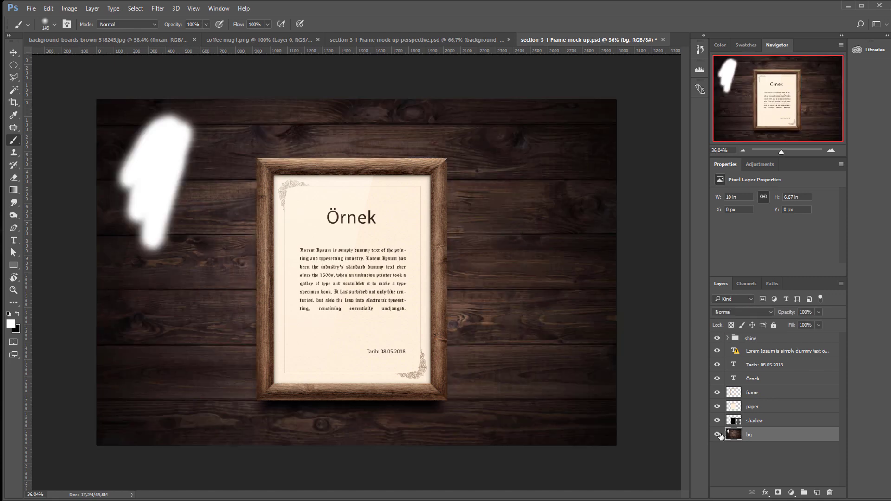
{"action": "left_click", "coordinate": [717, 434]}
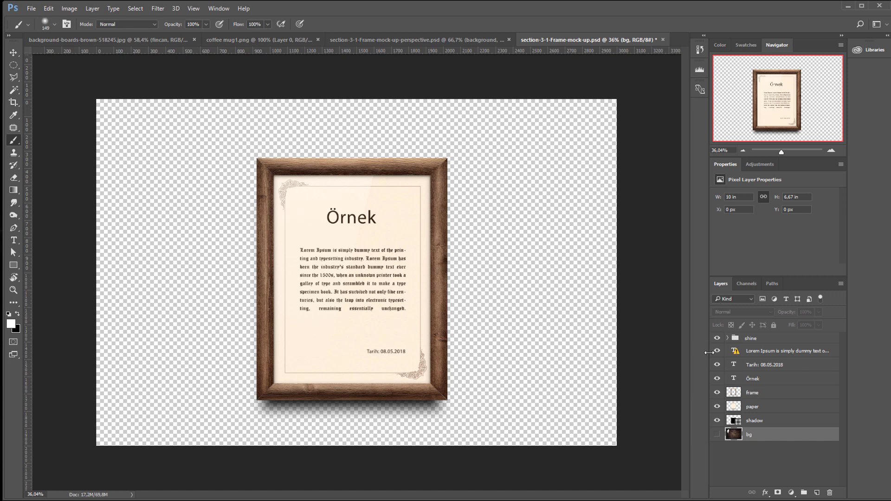
{"action": "left_click", "coordinate": [717, 434]}
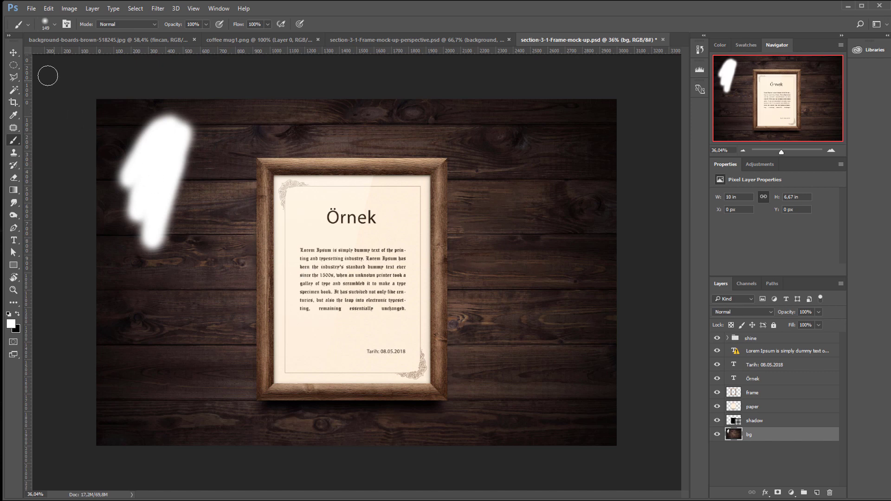
{"action": "left_click", "coordinate": [13, 53]}
Step: Shift the bg layer up-right, then undo both the move and the white brush stroke
{"action": "left_click_drag", "start_coordinate": [191, 159], "coordinate": [364, 116]}
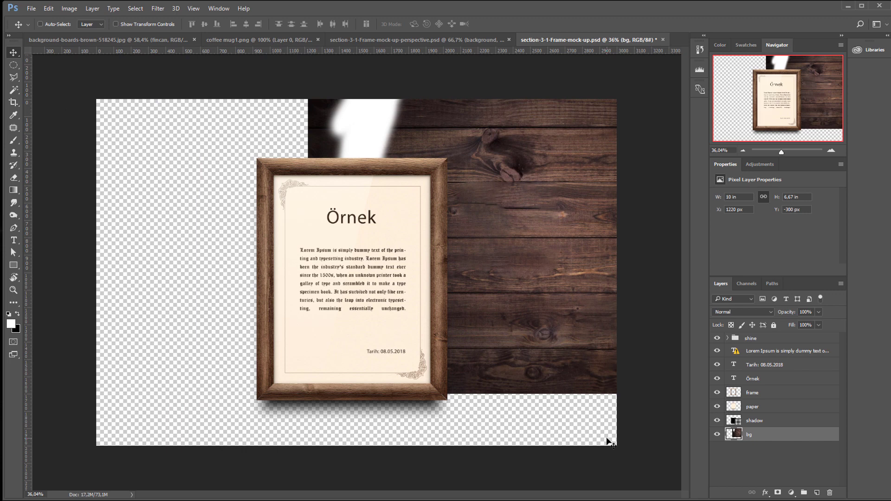
{"action": "key", "text": "ctrl+z"}
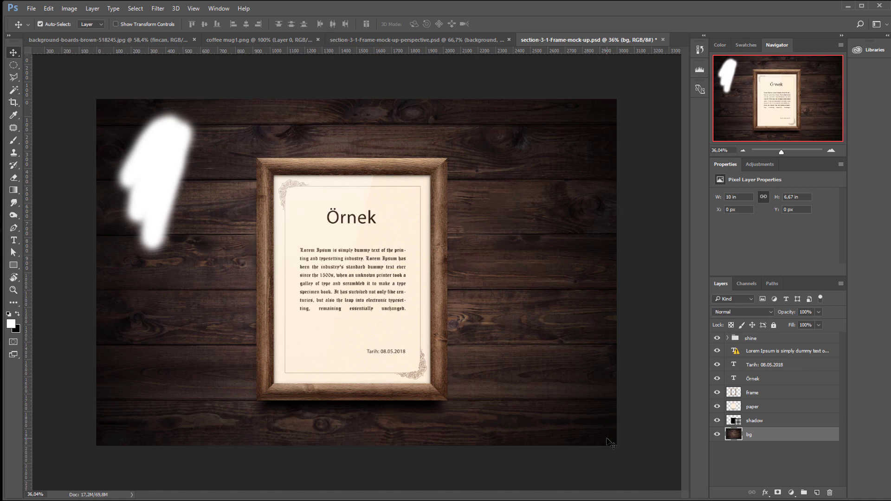
{"action": "key", "text": "ctrl+z"}
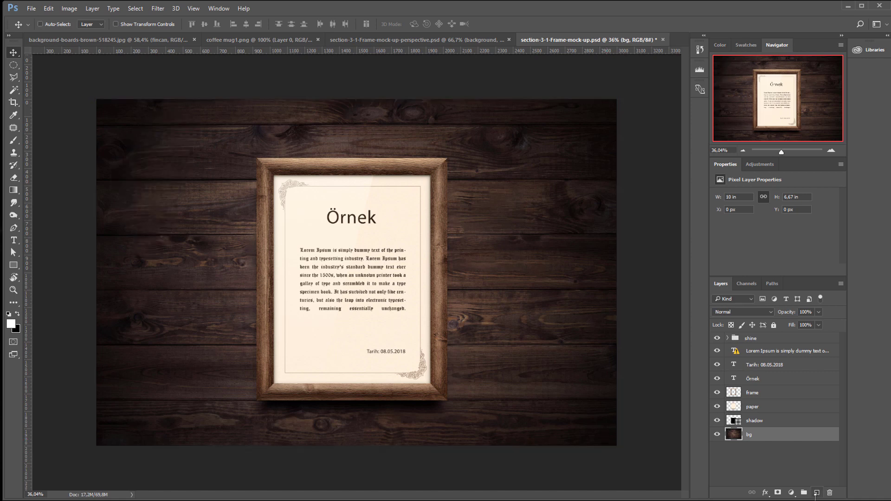
Step: Add Layer 1 above bg and paint a white zig-zag stroke at the upper left
{"action": "left_click", "coordinate": [816, 493]}
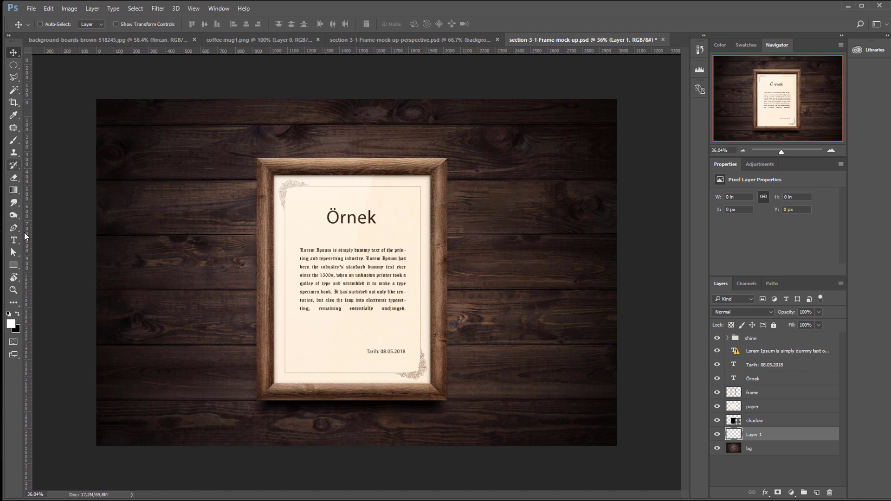
{"action": "left_click", "coordinate": [13, 140]}
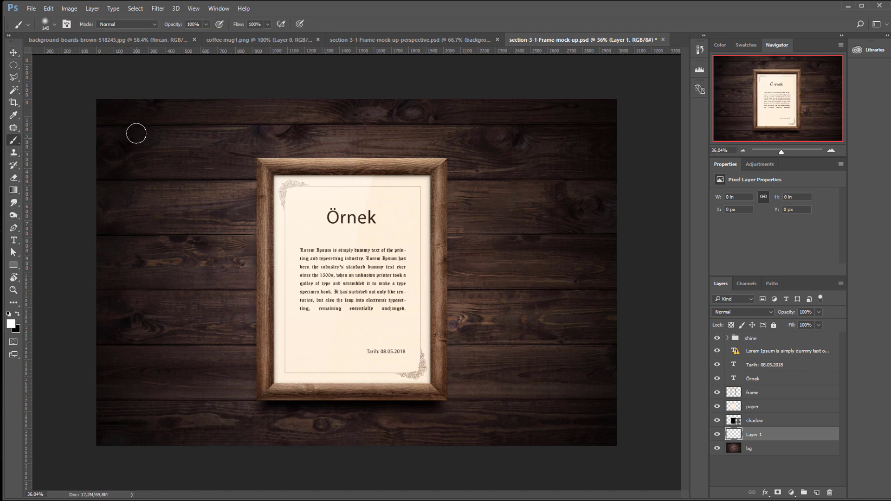
{"action": "left_click_drag", "start_coordinate": [135, 134], "coordinate": [184, 239]}
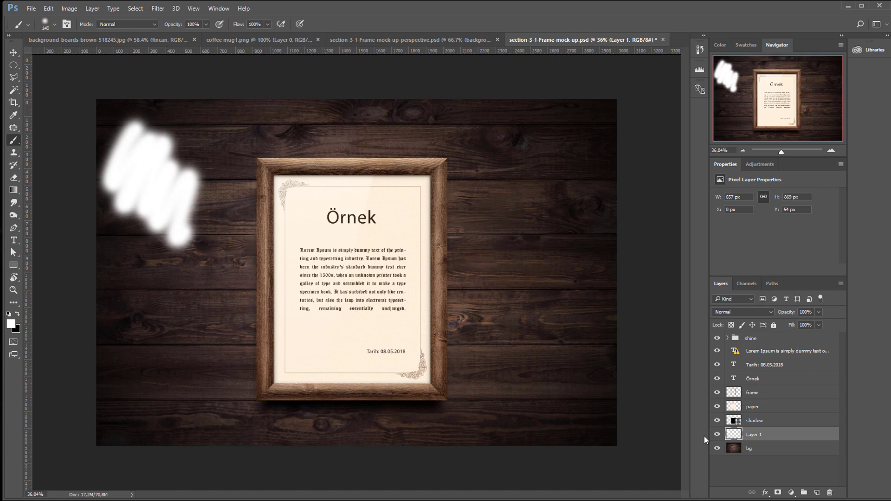
{"action": "left_click", "coordinate": [717, 435]}
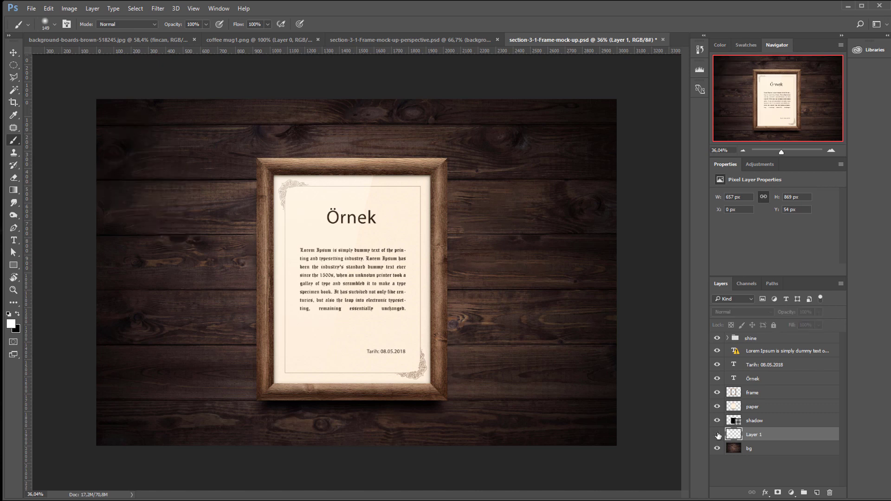
{"action": "left_click", "coordinate": [718, 435]}
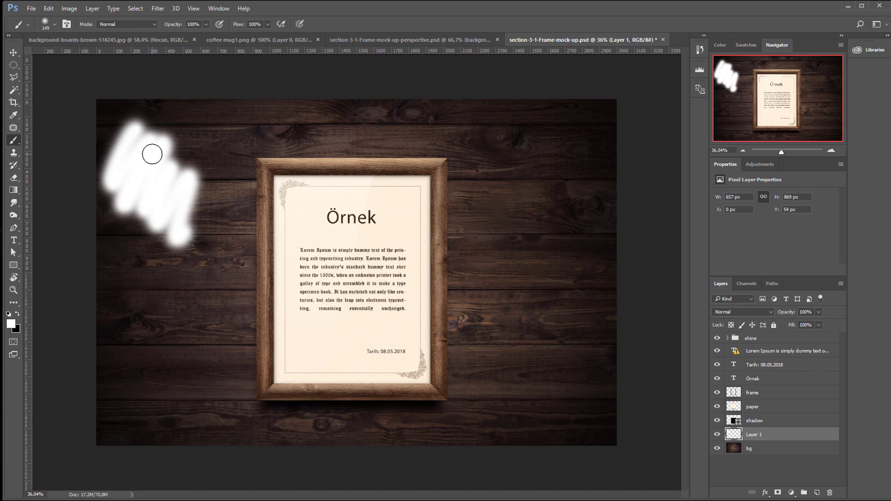
Step: Move Layer 1's white stroke to a new spot, then hide Layer 1
{"action": "left_click", "coordinate": [13, 52]}
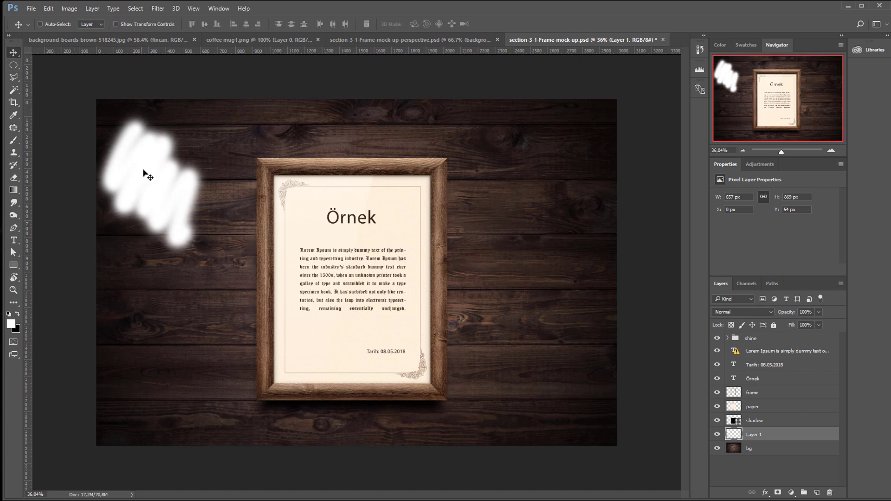
{"action": "mouse_move", "coordinate": [198, 160]}
{"action": "left_mouse_down"}
{"action": "mouse_move", "coordinate": [267, 132]}
{"action": "mouse_move", "coordinate": [159, 192]}
{"action": "left_mouse_up"}
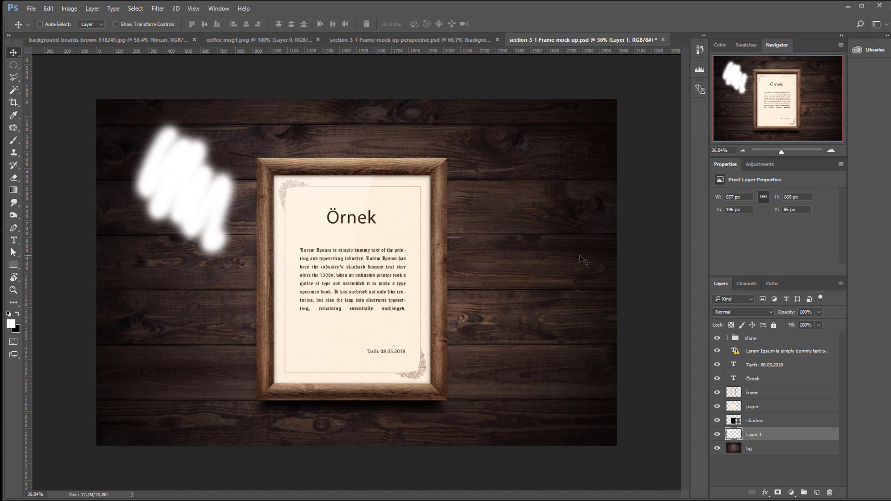
{"action": "left_click", "coordinate": [717, 434]}
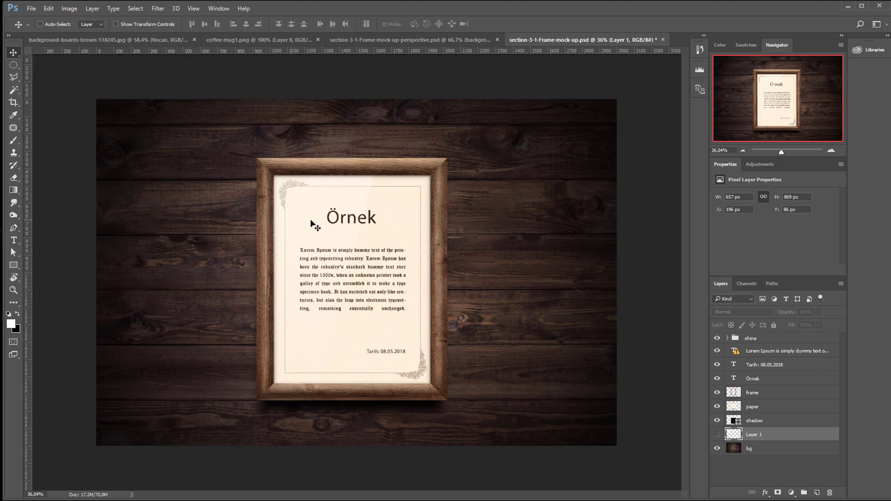
Step: Zoom far into the canvas to see pixels, then zoom back out to show the frame
{"action": "key", "text": "z"}
{"action": "mouse_move", "coordinate": [159, 180]}
{"action": "left_mouse_down"}
{"action": "mouse_move", "coordinate": [321, 163]}
{"action": "mouse_move", "coordinate": [368, 247]}
{"action": "left_mouse_up"}
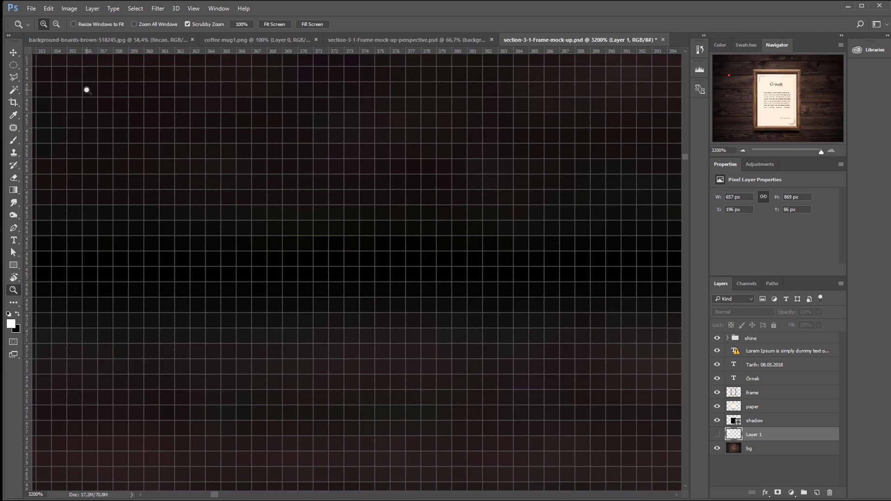
{"action": "left_click_drag", "start_coordinate": [315, 309], "coordinate": [255, 313]}
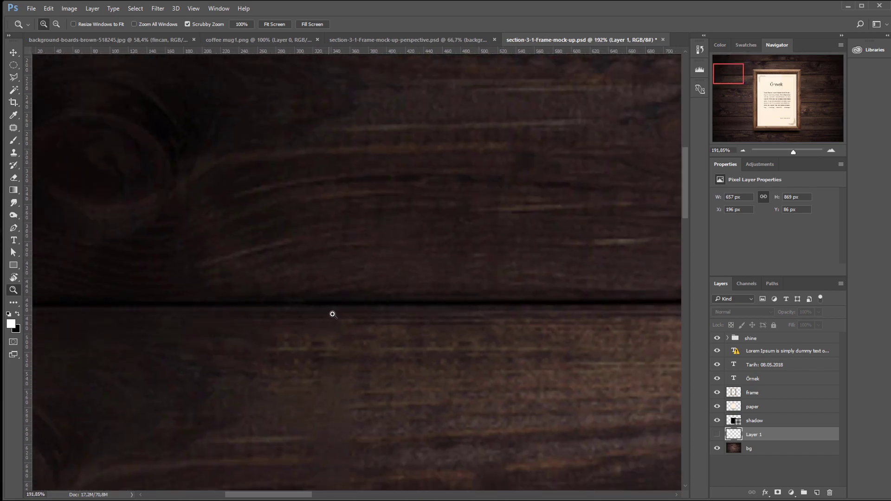
{"action": "left_click_drag", "start_coordinate": [439, 257], "coordinate": [420, 273]}
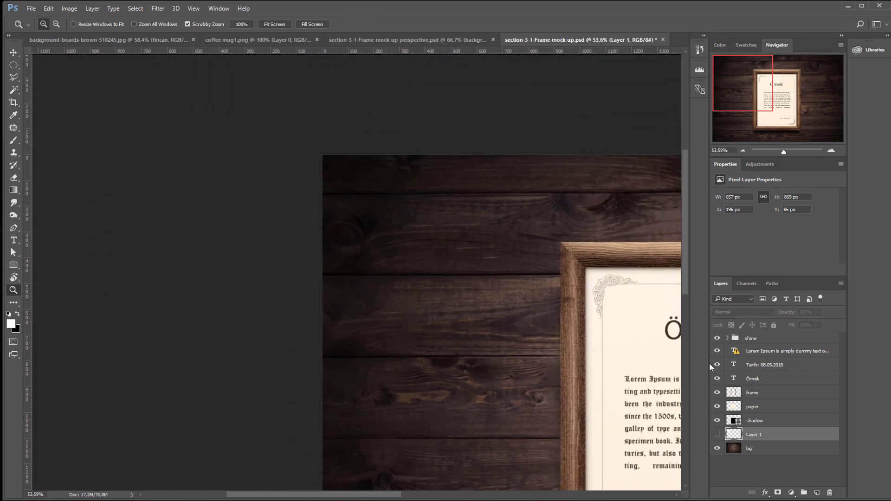
Step: Paint a test white patch on bg, undo it, and fit the document on screen
{"action": "left_click", "coordinate": [761, 449]}
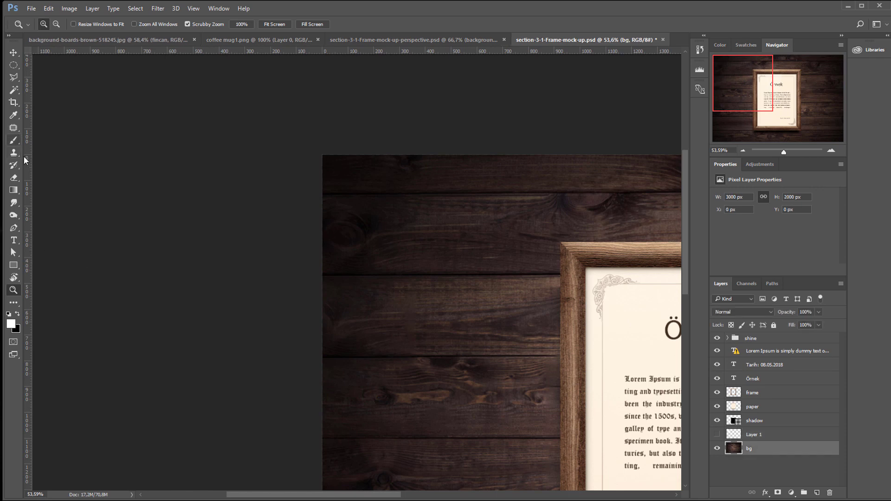
{"action": "key", "text": "b"}
{"action": "scroll", "coordinate": [390, 216], "scroll_direction": "up", "scroll_amount": 2}
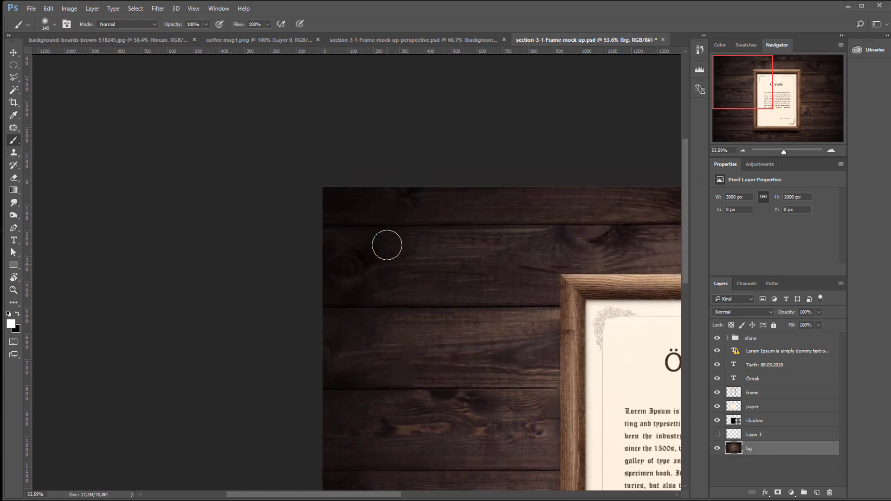
{"action": "left_click_drag", "start_coordinate": [384, 258], "coordinate": [406, 296]}
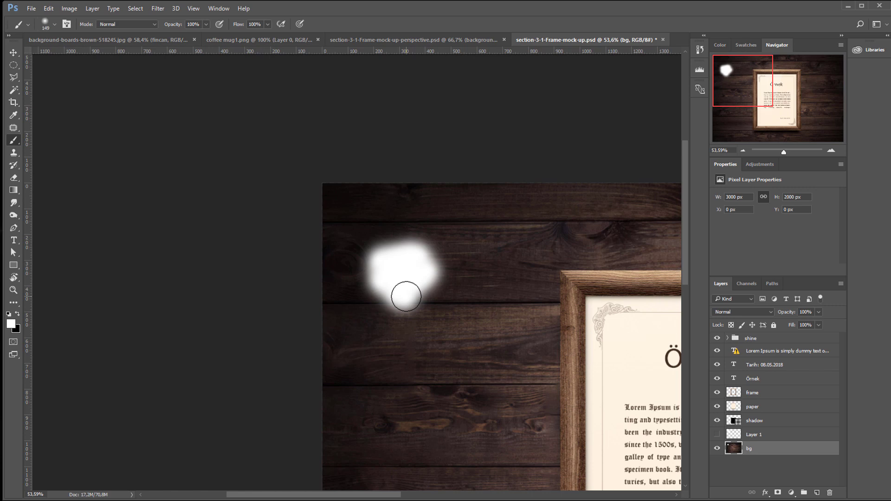
{"action": "key", "text": "ctrl+z"}
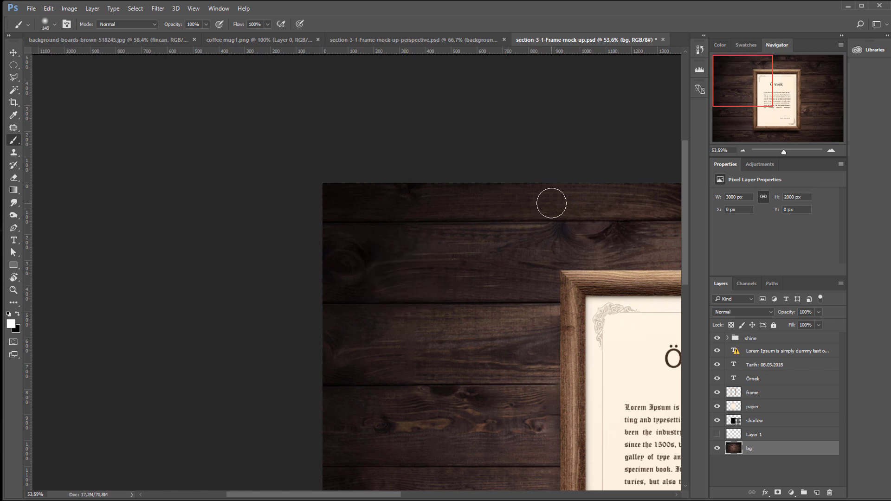
{"action": "key", "text": "ctrl+0"}
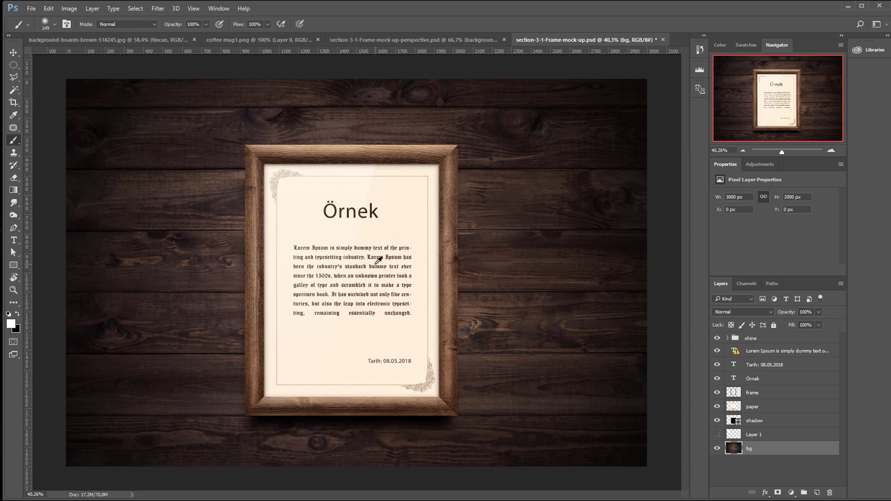
{"action": "left_click", "coordinate": [406, 40]}
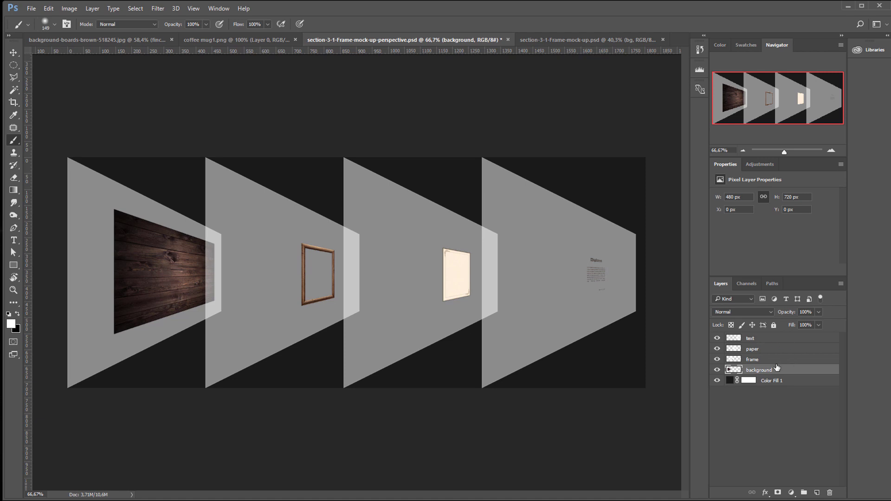
Step: In the perspective diagram, slide the wood background plane right onto the frame plane
{"action": "left_click", "coordinate": [764, 343]}
{"action": "left_click", "coordinate": [12, 54]}
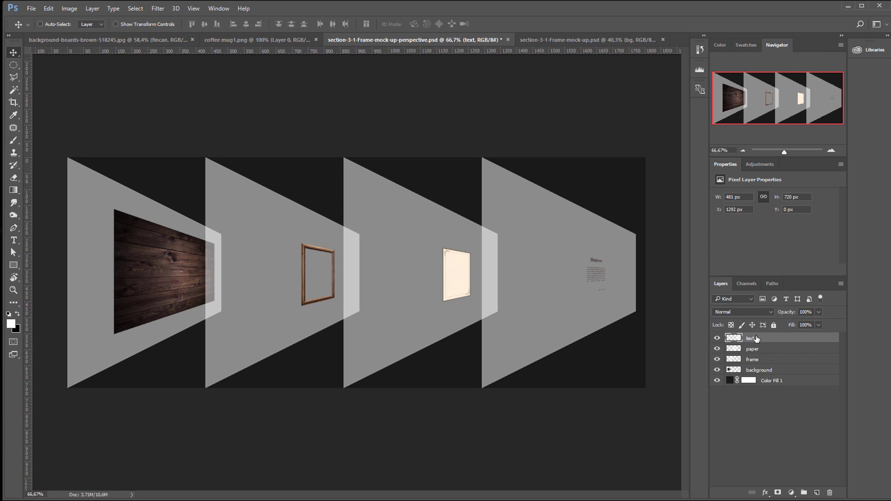
{"action": "left_click", "coordinate": [760, 370]}
{"action": "mouse_move", "coordinate": [160, 323]}
{"action": "left_mouse_down"}
{"action": "mouse_move", "coordinate": [238, 325]}
{"action": "mouse_move", "coordinate": [115, 173]}
{"action": "mouse_move", "coordinate": [296, 226]}
{"action": "left_mouse_up"}
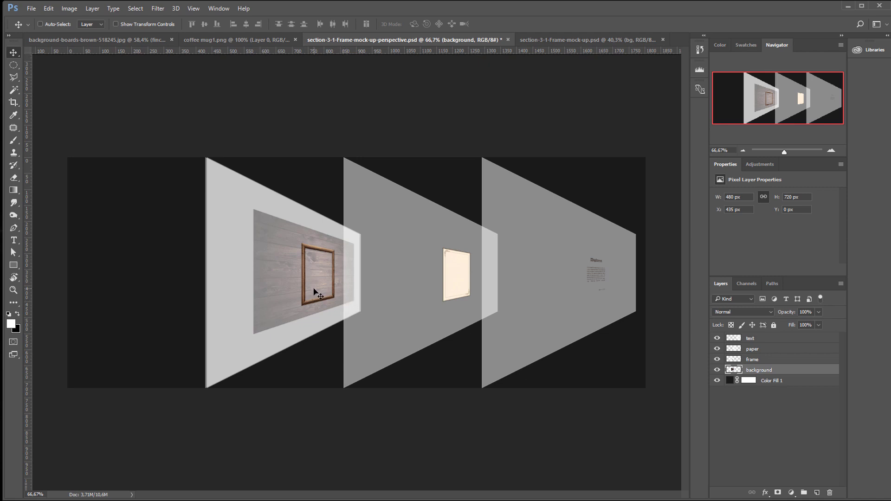
Step: Slide the paper and text planes left onto the frame stack, then return to the mock-up
{"action": "left_click", "coordinate": [761, 349]}
{"action": "left_click_drag", "start_coordinate": [426, 304], "coordinate": [293, 290]}
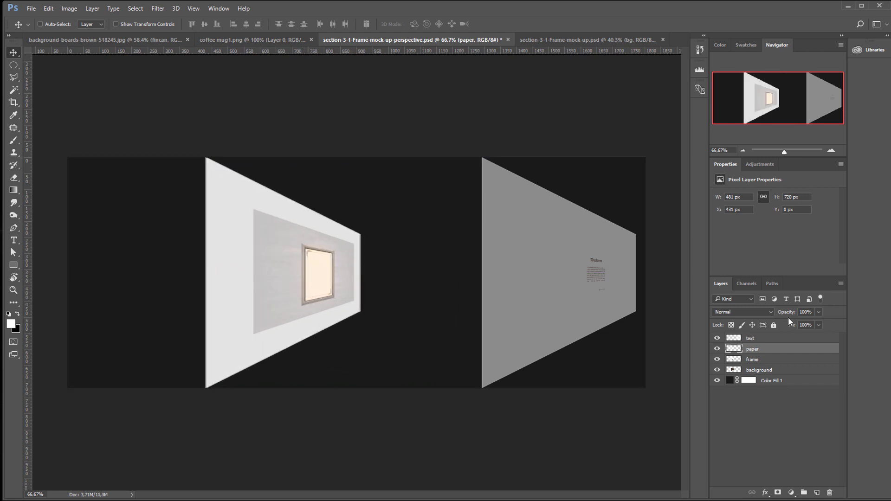
{"action": "left_click", "coordinate": [756, 339]}
{"action": "left_click_drag", "start_coordinate": [547, 273], "coordinate": [283, 269]}
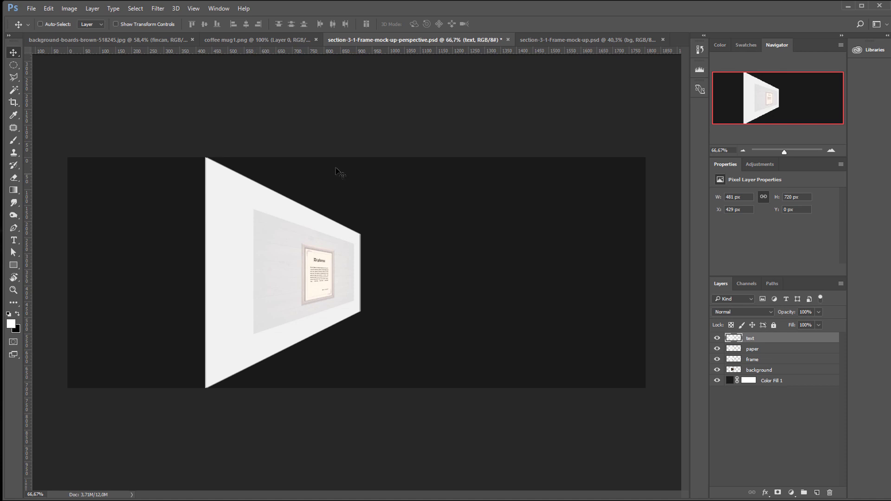
{"action": "left_click", "coordinate": [541, 42]}
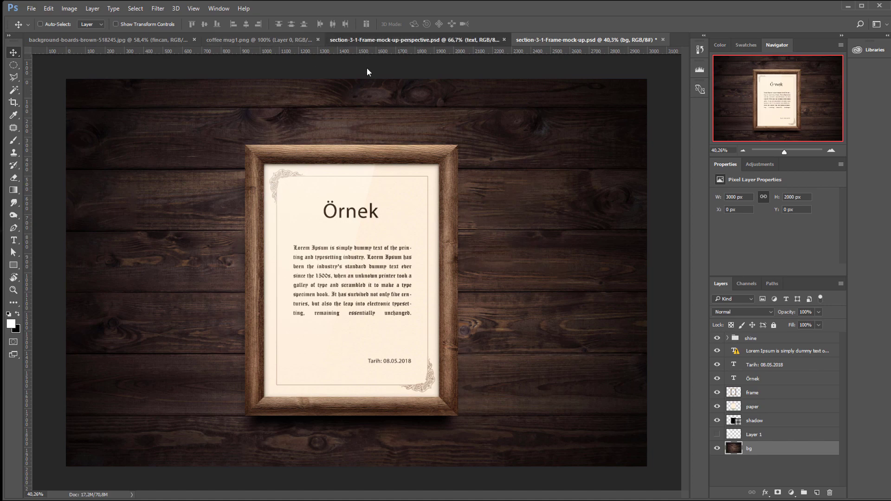
Step: Switch to the wooden-boards coffee composition and move the fincan cup up and left
{"action": "left_click", "coordinate": [371, 40]}
{"action": "left_click", "coordinate": [575, 40]}
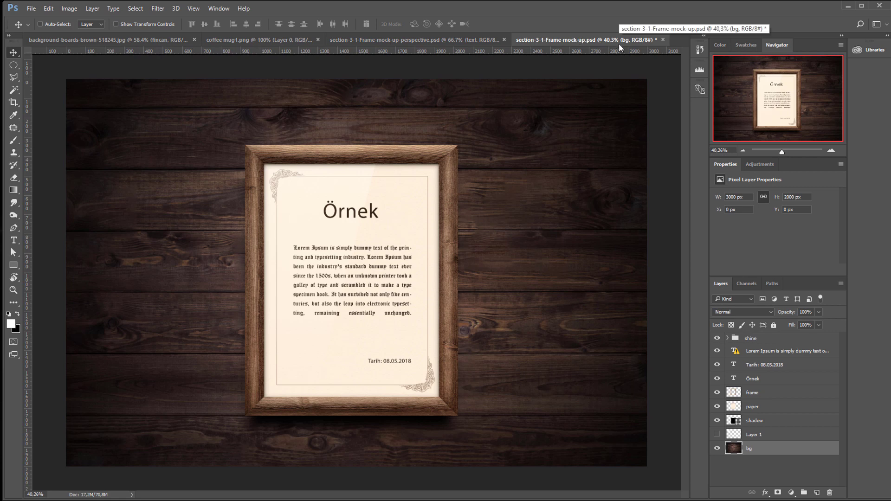
{"action": "left_click", "coordinate": [264, 44]}
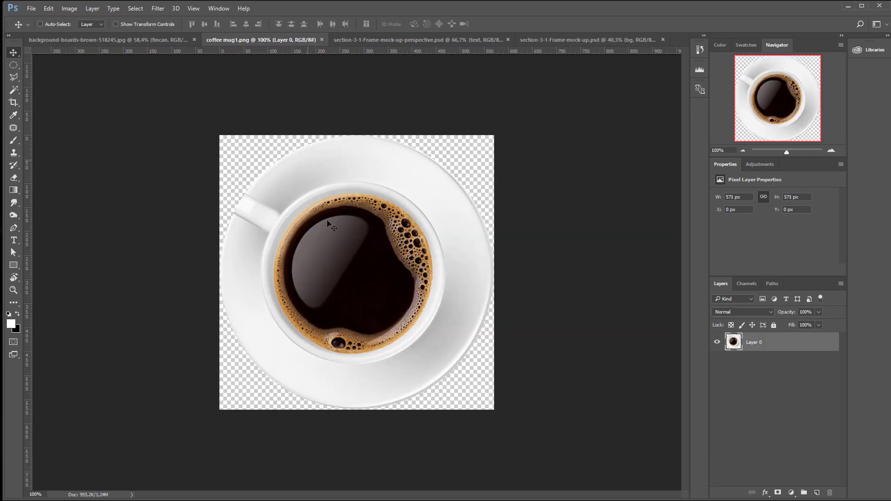
{"action": "left_click", "coordinate": [143, 39]}
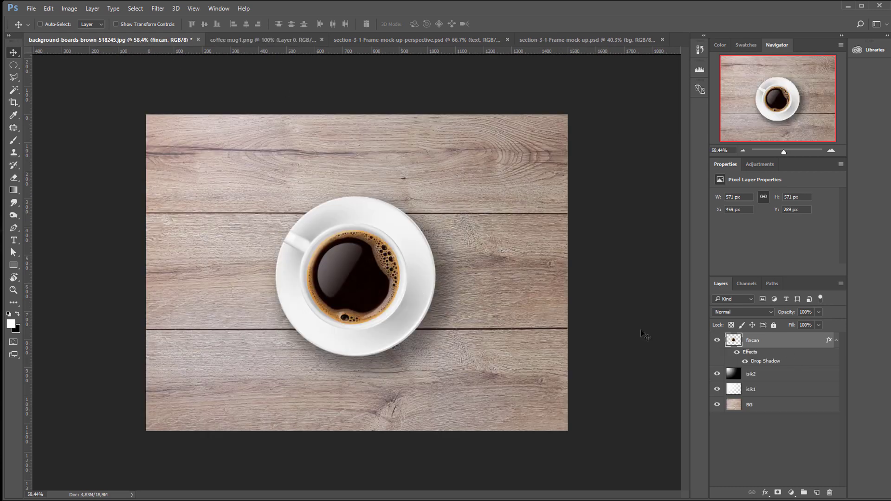
{"action": "mouse_move", "coordinate": [390, 301]}
{"action": "left_mouse_down"}
{"action": "mouse_move", "coordinate": [320, 249]}
{"action": "mouse_move", "coordinate": [273, 258]}
{"action": "mouse_move", "coordinate": [303, 236]}
{"action": "left_mouse_up"}
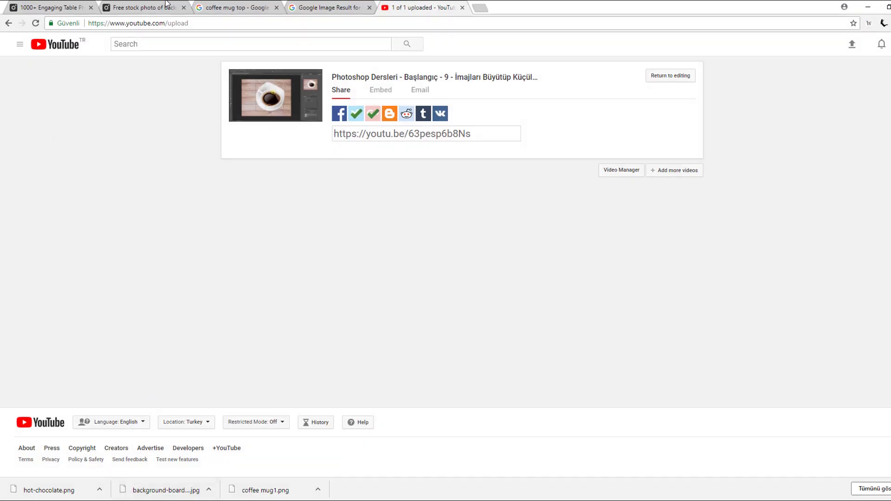
Step: From the coffee mug top results, save the heart-foam cup image with Resmi farklı kaydet
{"action": "left_click", "coordinate": [140, 7]}
{"action": "left_click", "coordinate": [245, 6]}
{"action": "left_click", "coordinate": [325, 8]}
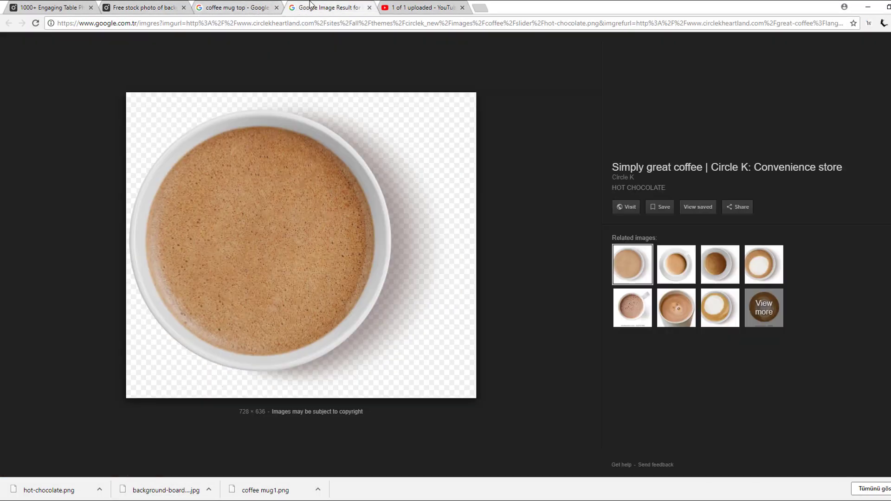
{"action": "left_click", "coordinate": [245, 6]}
{"action": "right_click", "coordinate": [288, 241]}
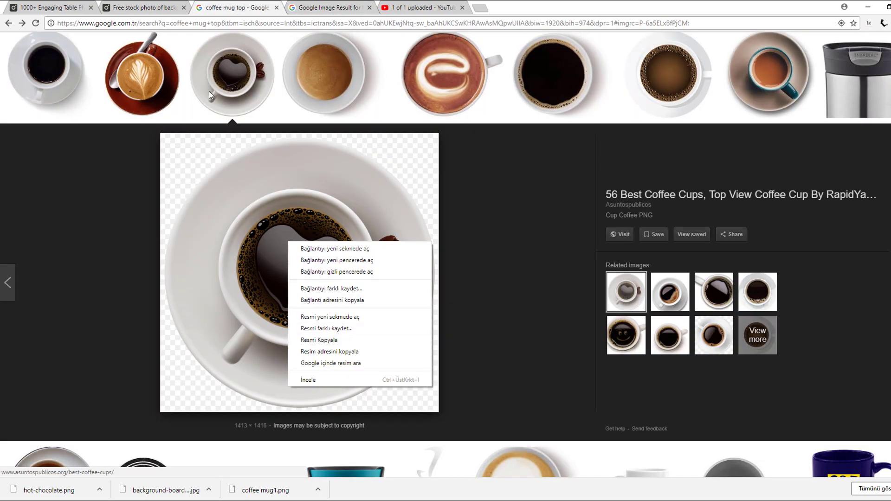
{"action": "left_click", "coordinate": [351, 329]}
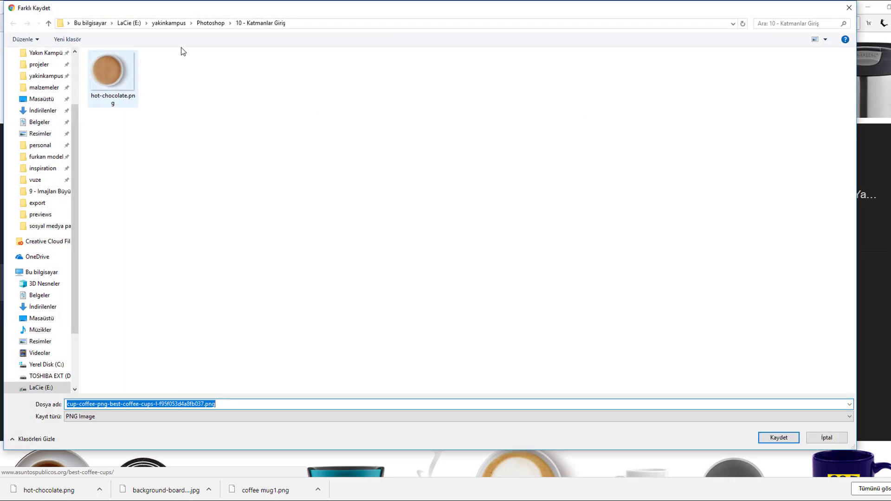
{"action": "left_click", "coordinate": [779, 438]}
{"action": "mouse_move", "coordinate": [519, 488]}
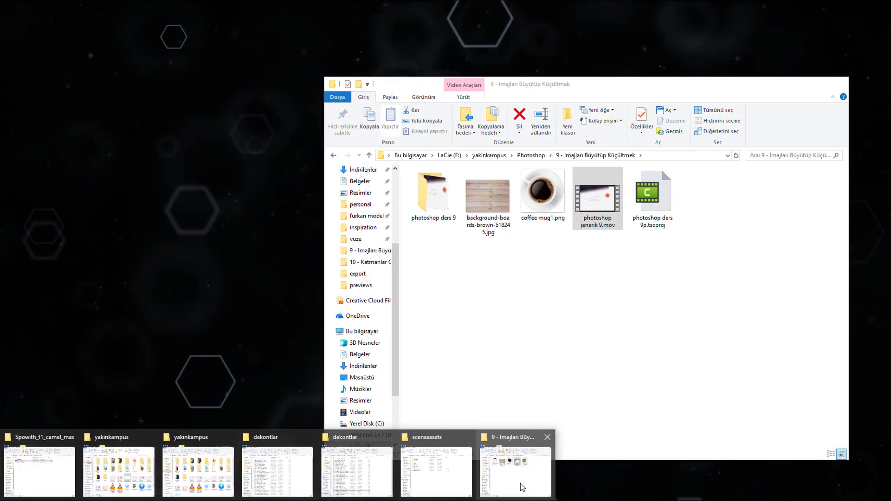
Step: Open the 10 - Katmanlar Giriş folder and drag the cup-coffee PNG onto the wood-boards canvas
{"action": "left_click", "coordinate": [521, 485]}
{"action": "left_click", "coordinate": [531, 155]}
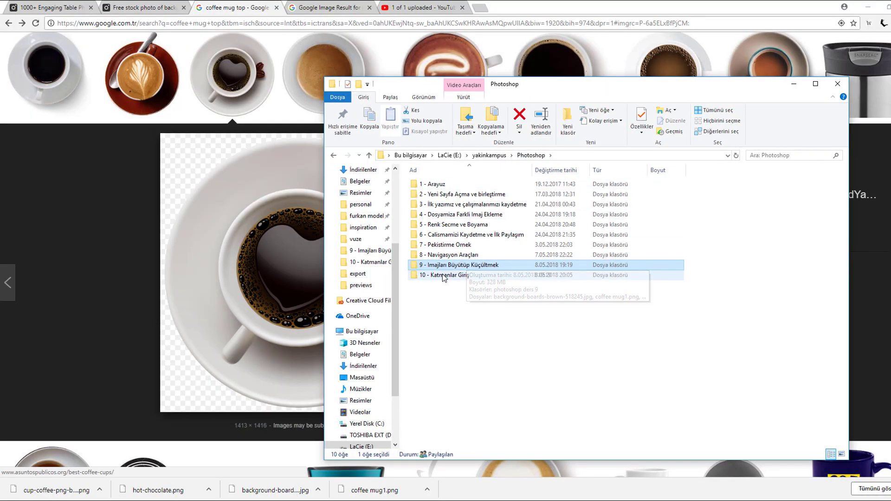
{"action": "double_click", "coordinate": [457, 270]}
{"action": "left_click_drag", "start_coordinate": [432, 204], "coordinate": [178, 488]}
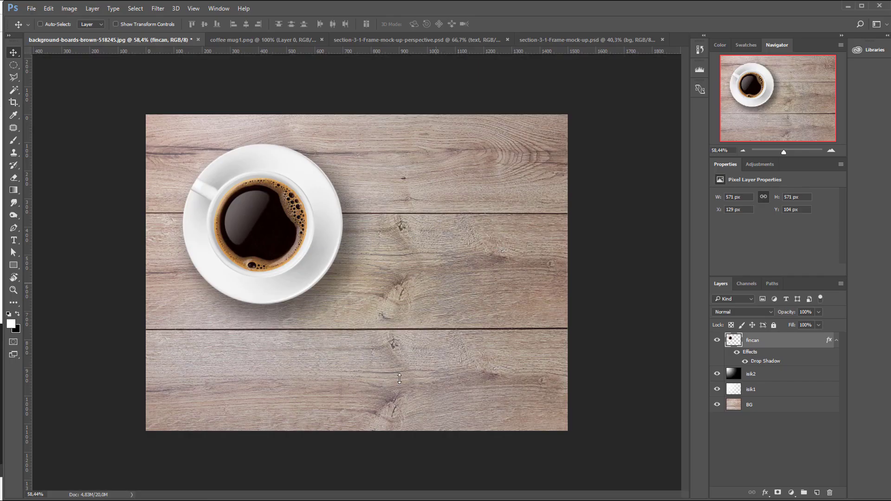
{"action": "left_click_drag", "start_coordinate": [178, 488], "coordinate": [427, 300]}
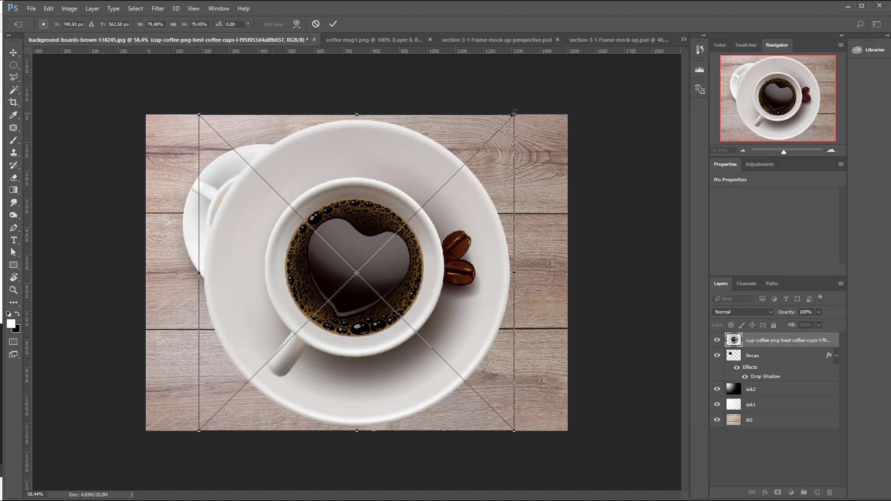
Step: Scale the heart cup down to match the plain cup, using reduced opacity to compare
{"action": "mouse_move", "coordinate": [514, 115]}
{"action": "left_mouse_down"}
{"action": "mouse_move", "coordinate": [498, 140]}
{"action": "mouse_move", "coordinate": [447, 177]}
{"action": "left_mouse_up"}
{"action": "left_click_drag", "start_coordinate": [414, 267], "coordinate": [329, 231]}
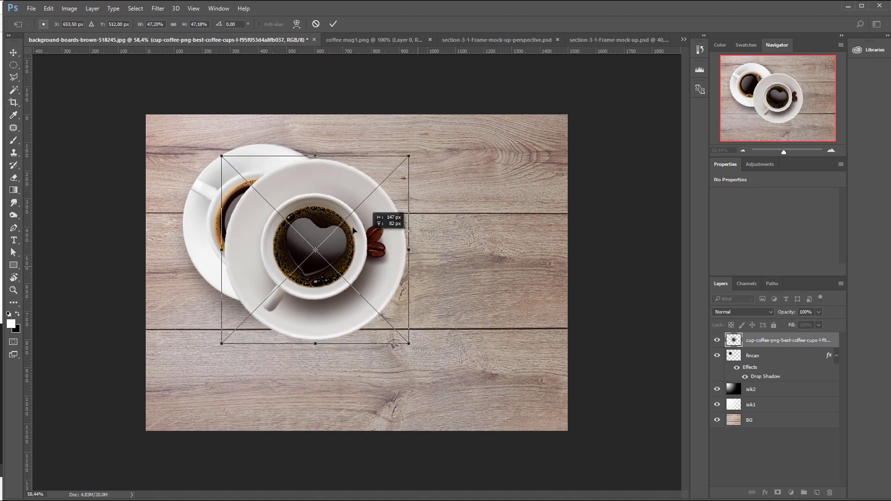
{"action": "left_click_drag", "start_coordinate": [360, 140], "coordinate": [360, 154]}
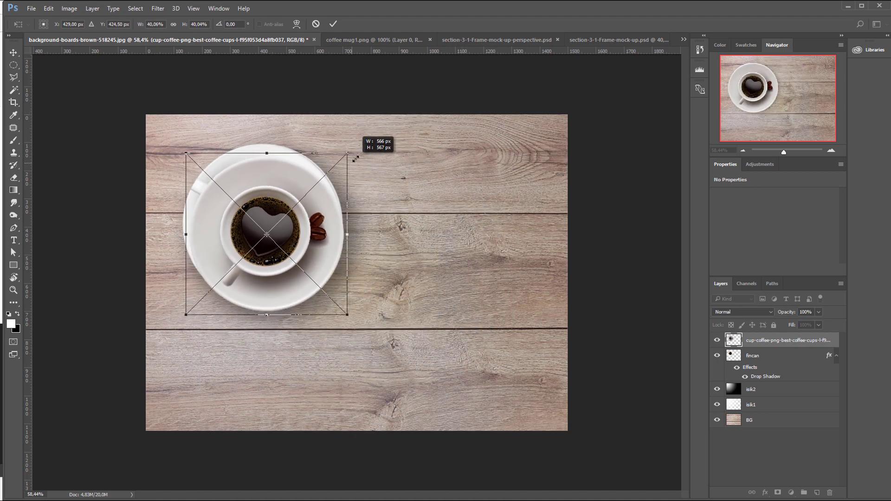
{"action": "left_click_drag", "start_coordinate": [333, 253], "coordinate": [328, 244]}
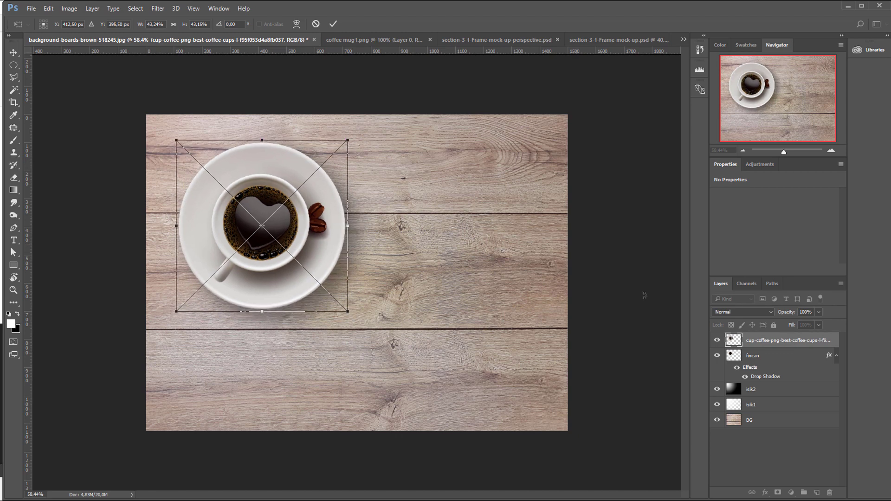
{"action": "left_click_drag", "start_coordinate": [791, 317], "coordinate": [751, 315]}
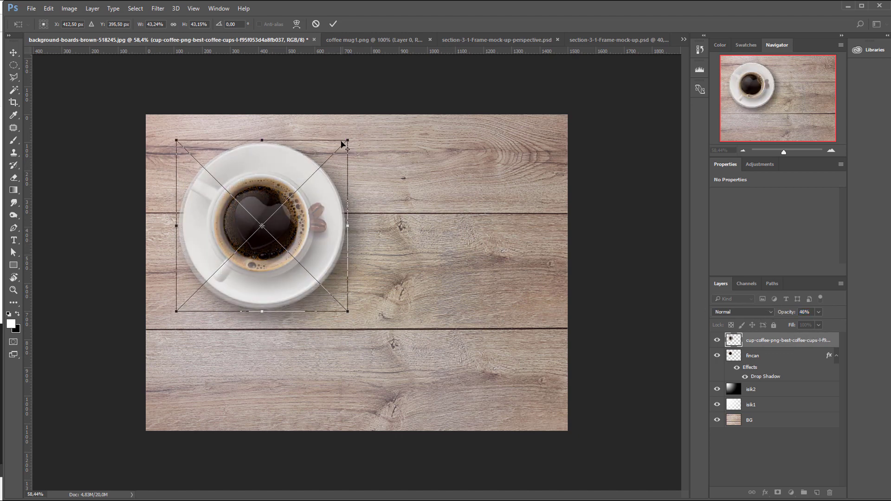
{"action": "left_click_drag", "start_coordinate": [343, 144], "coordinate": [340, 147]}
{"action": "left_click_drag", "start_coordinate": [322, 213], "coordinate": [324, 209]}
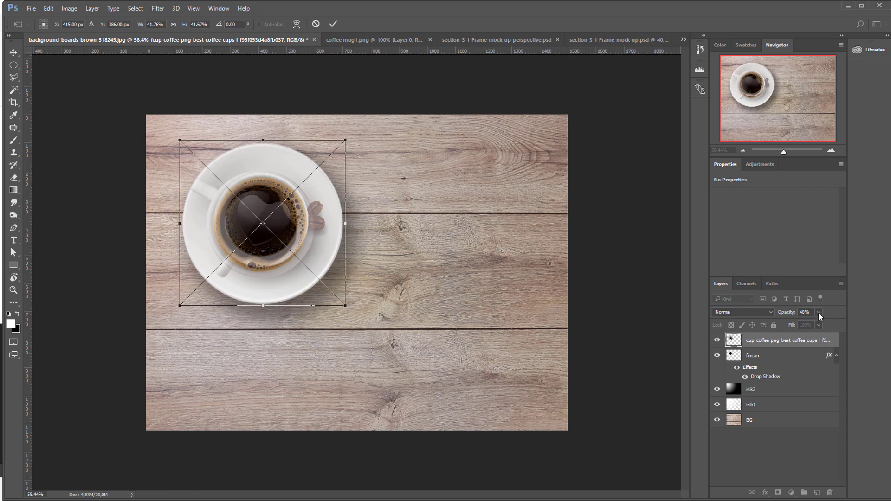
Step: Restore the heart cup to 100% opacity, place it right of the plain cup, and commit
{"action": "left_click_drag", "start_coordinate": [785, 313], "coordinate": [863, 315]}
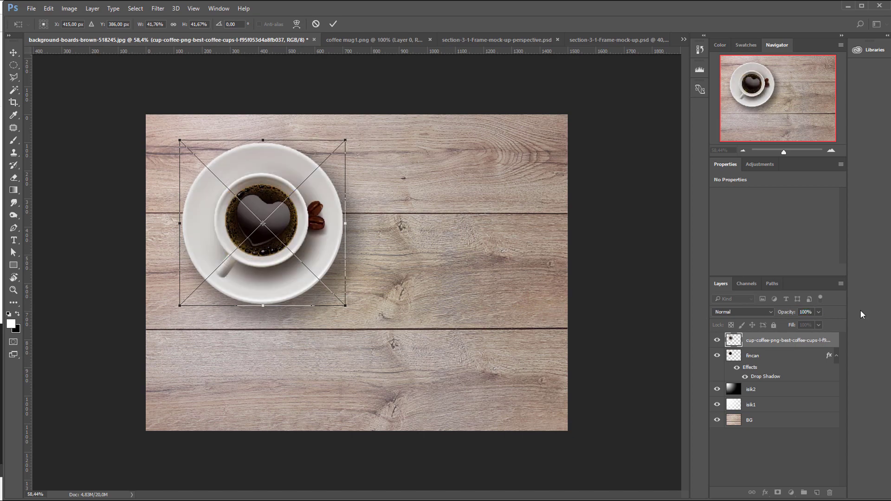
{"action": "left_click_drag", "start_coordinate": [319, 240], "coordinate": [498, 246]}
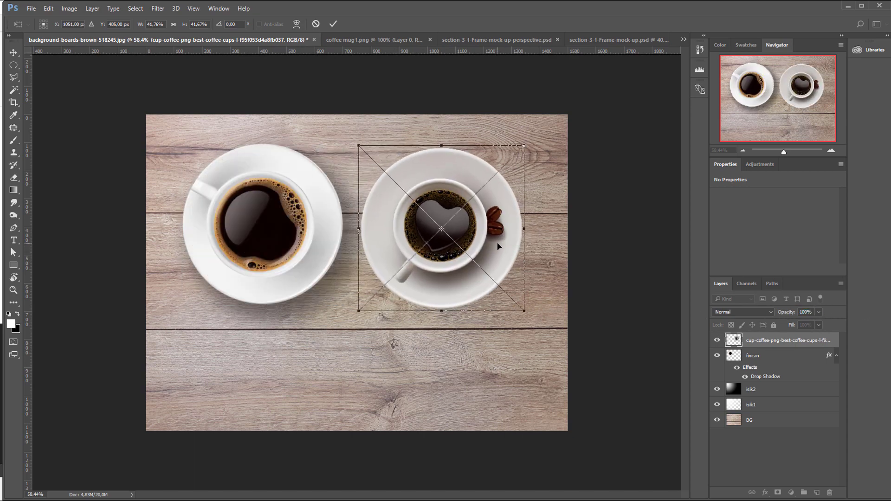
{"action": "key", "text": "Return"}
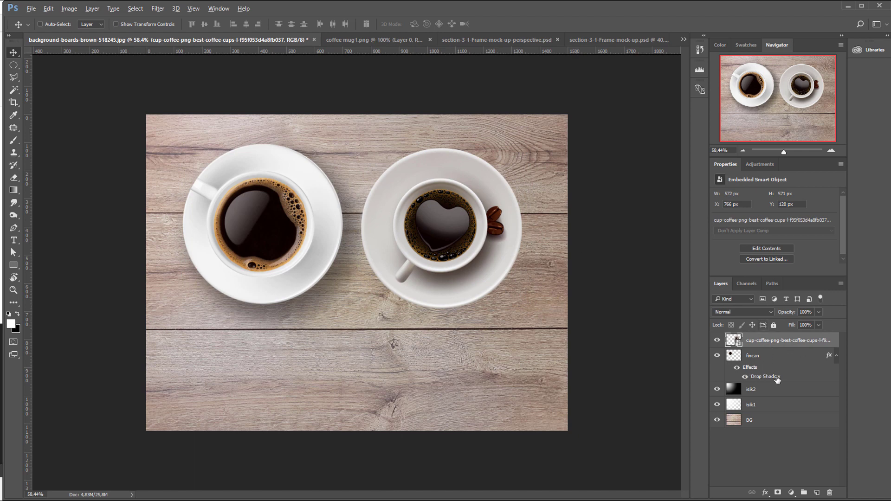
Step: Give the heart cup a copied drop shadow, move it left over the plain cup, and stack fincan above it
{"action": "left_click_drag", "start_coordinate": [758, 379], "coordinate": [788, 342]}
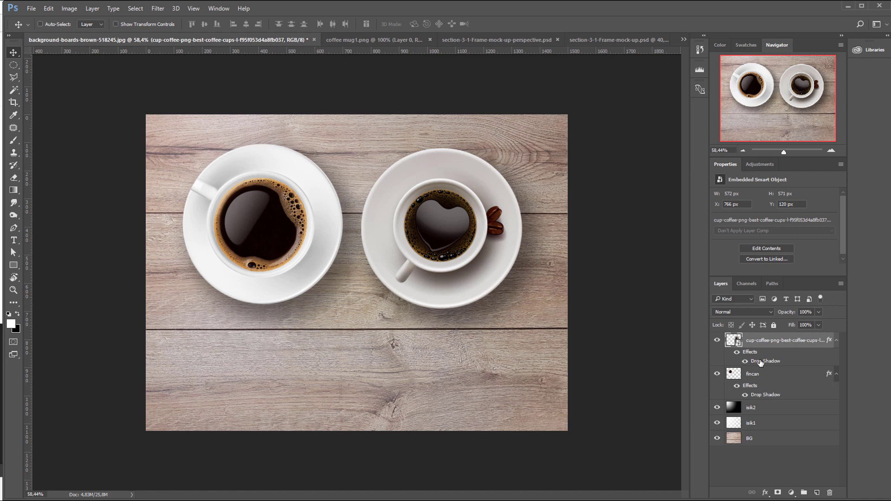
{"action": "left_click", "coordinate": [717, 340]}
{"action": "left_click", "coordinate": [717, 340]}
{"action": "left_click_drag", "start_coordinate": [432, 244], "coordinate": [382, 241]}
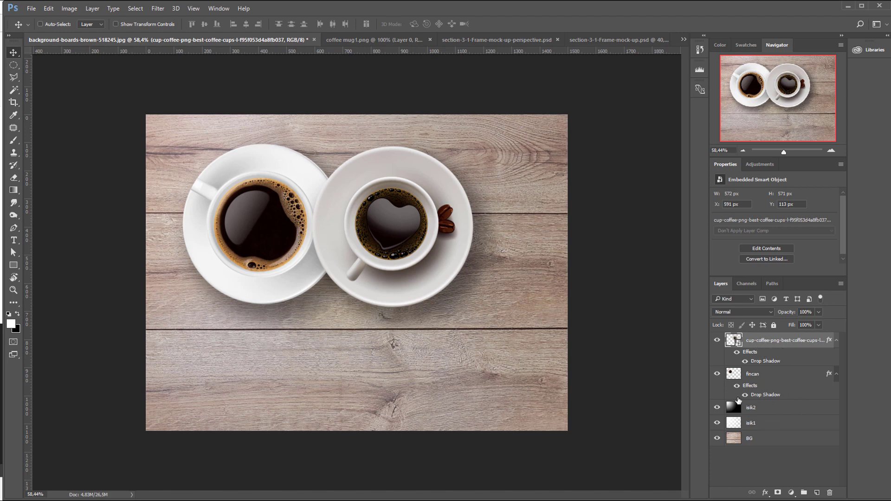
{"action": "left_click_drag", "start_coordinate": [762, 377], "coordinate": [761, 342]}
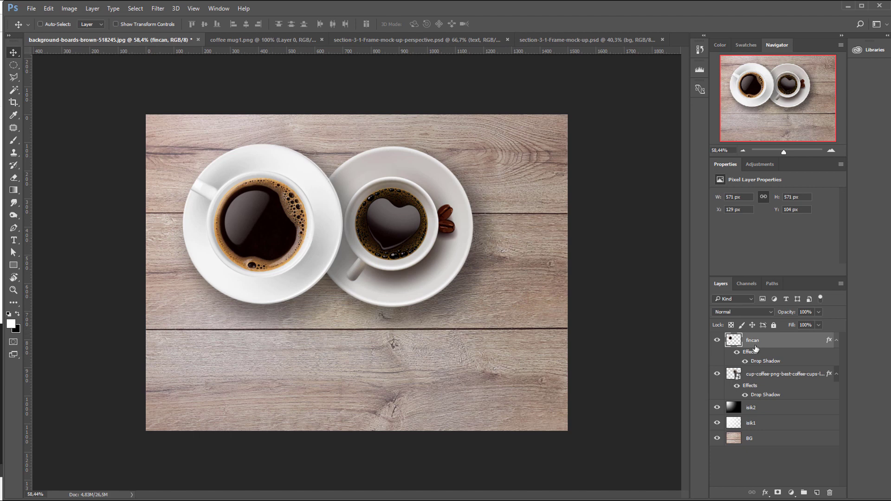
Step: Put fincan back below the heart cup layer and rename that layer fincan2
{"action": "left_click_drag", "start_coordinate": [779, 344], "coordinate": [770, 399]}
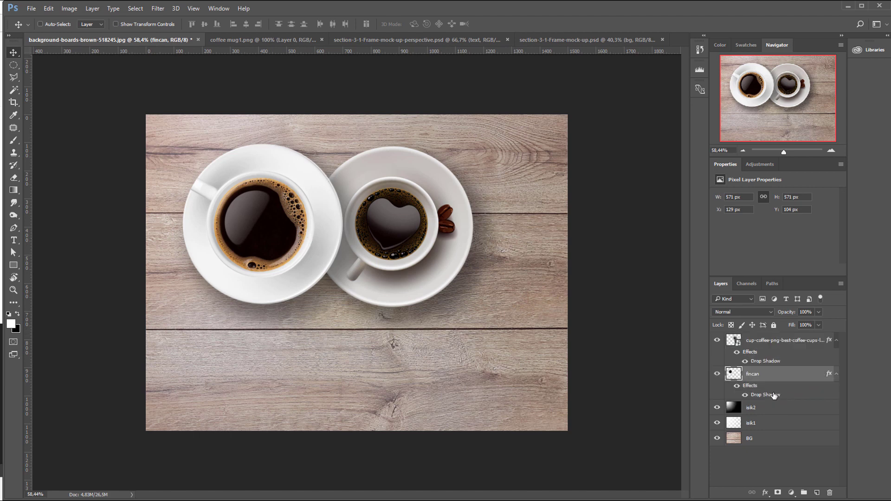
{"action": "double_click", "coordinate": [768, 343]}
{"action": "type", "text": "fincan2"}
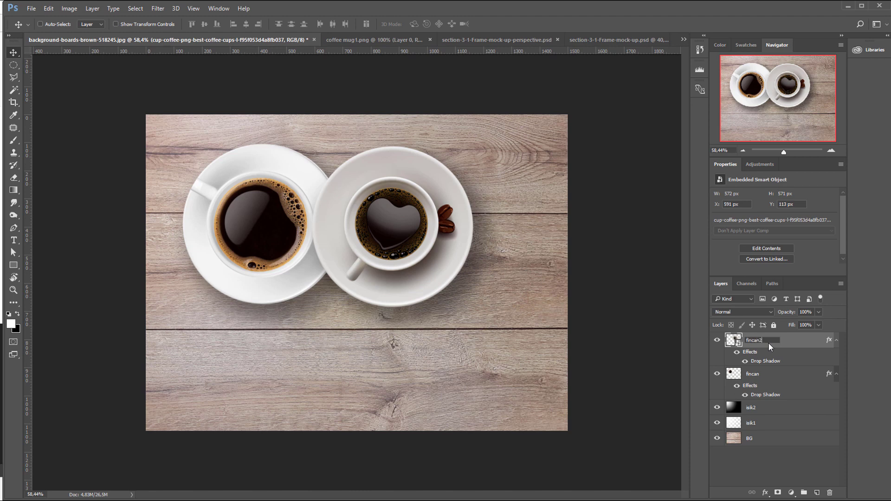
{"action": "key", "text": "Return"}
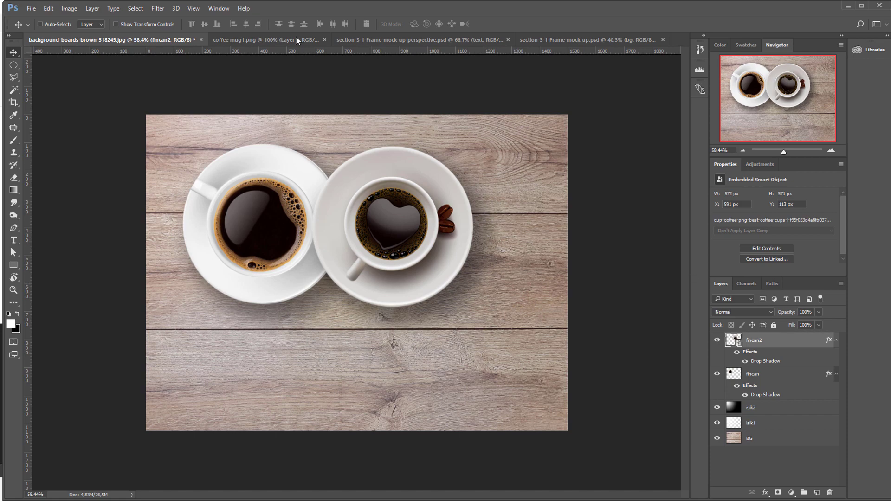
{"action": "left_click", "coordinate": [219, 8]}
{"action": "mouse_move", "coordinate": [224, 19]}
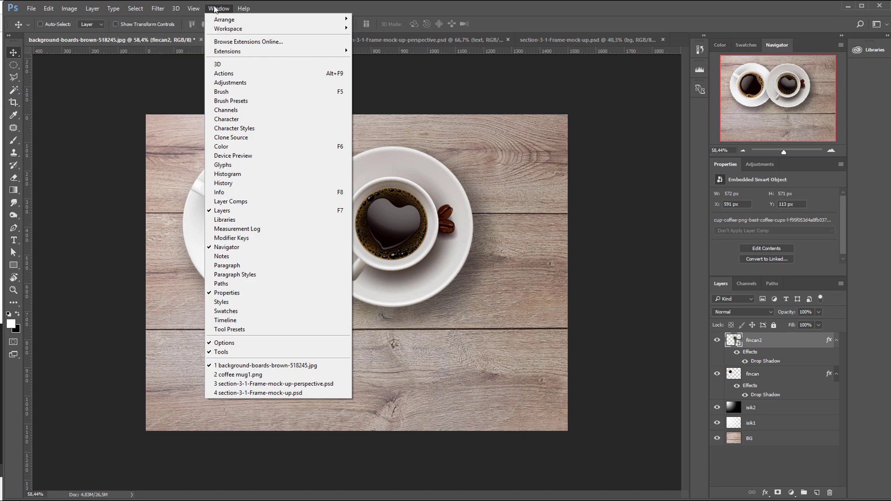
Step: Hide the Layers panel and then restore it from the Window menu
{"action": "left_click", "coordinate": [235, 211]}
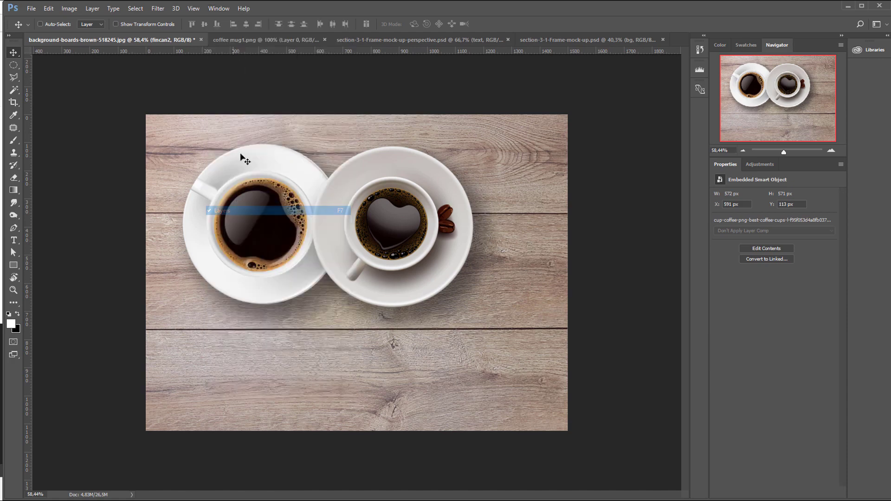
{"action": "left_click", "coordinate": [215, 9]}
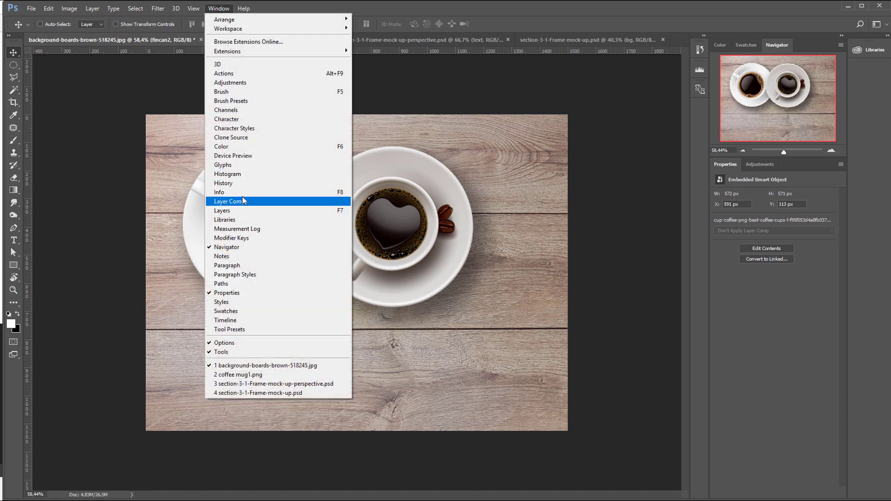
{"action": "left_click", "coordinate": [234, 211]}
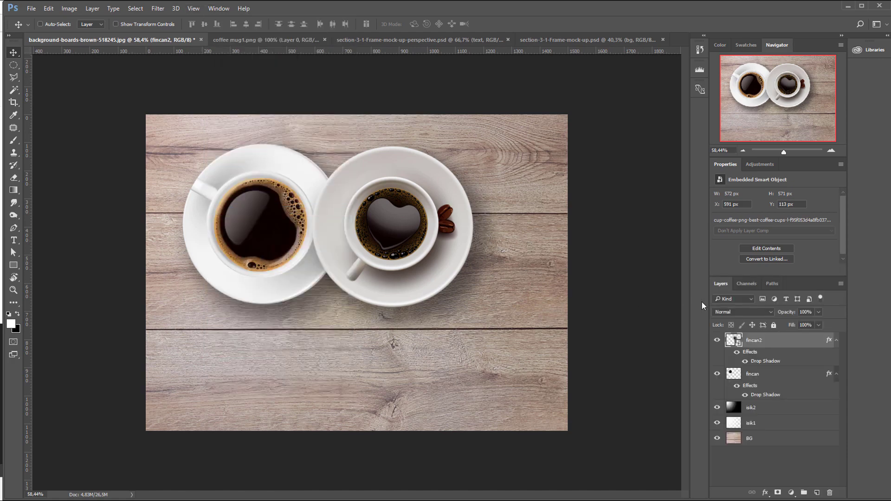
Step: Float and enlarge the Layers panel, dock it by Properties, then return it beside Channels and Paths
{"action": "mouse_move", "coordinate": [721, 283]}
{"action": "left_mouse_down"}
{"action": "mouse_move", "coordinate": [553, 219]}
{"action": "mouse_move", "coordinate": [575, 93]}
{"action": "mouse_move", "coordinate": [593, 79]}
{"action": "left_mouse_up"}
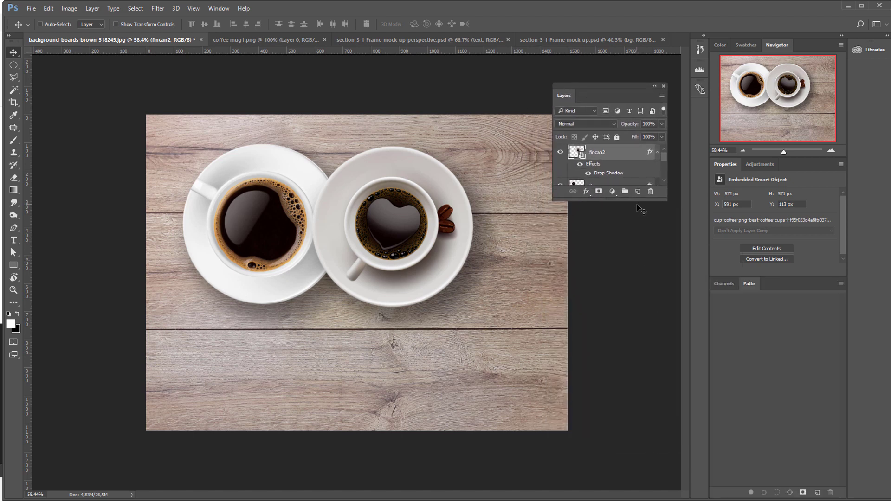
{"action": "left_click_drag", "start_coordinate": [638, 201], "coordinate": [638, 290]}
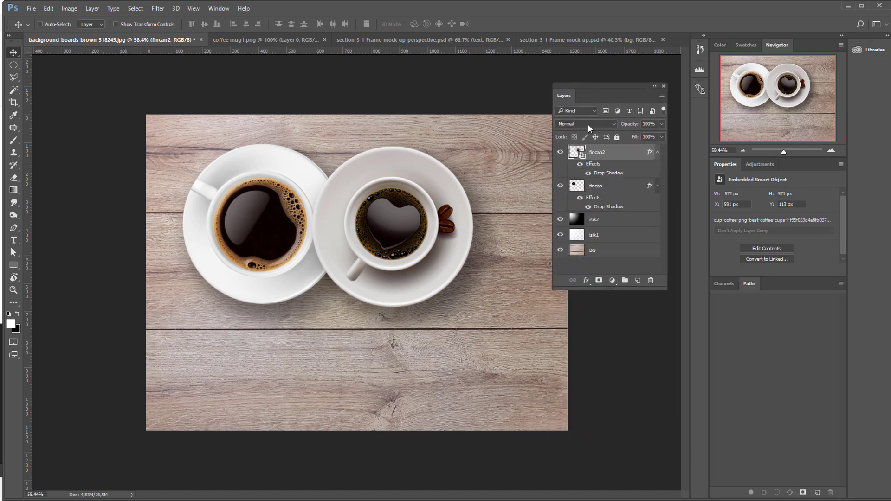
{"action": "left_click_drag", "start_coordinate": [563, 94], "coordinate": [776, 282]}
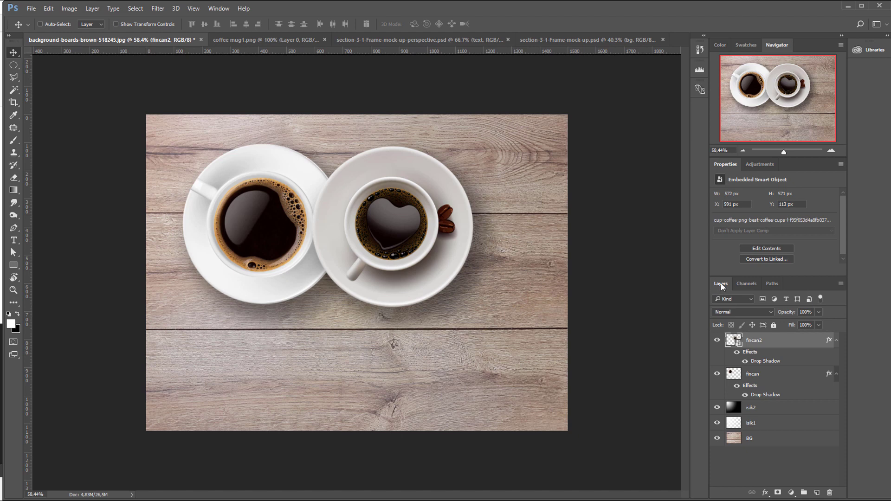
{"action": "left_click_drag", "start_coordinate": [720, 283], "coordinate": [790, 163]}
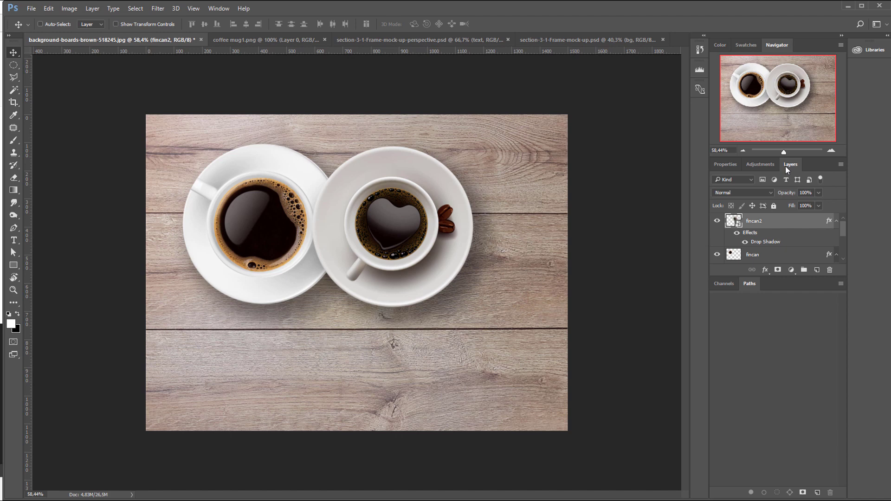
{"action": "left_click_drag", "start_coordinate": [786, 168], "coordinate": [778, 288]}
{"action": "left_click_drag", "start_coordinate": [717, 284], "coordinate": [716, 285]}
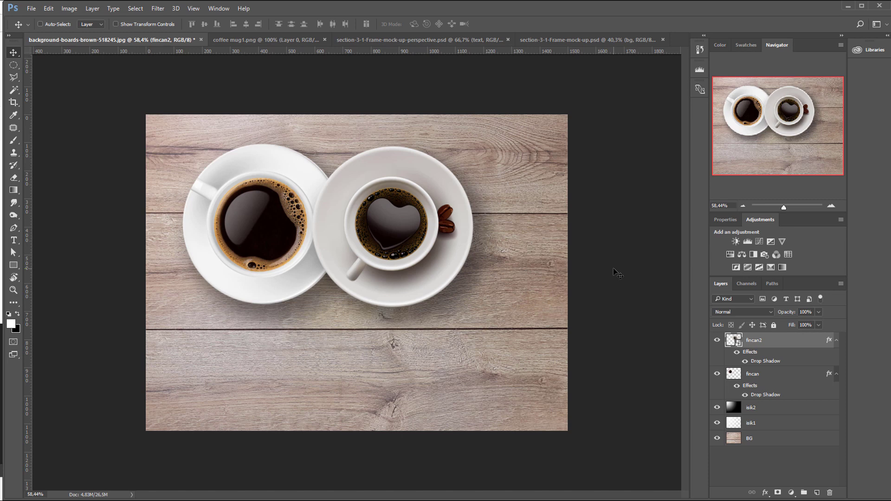
Step: Show the blend mode list for the fincan2 layer in the Layers panel
{"action": "left_click", "coordinate": [727, 312]}
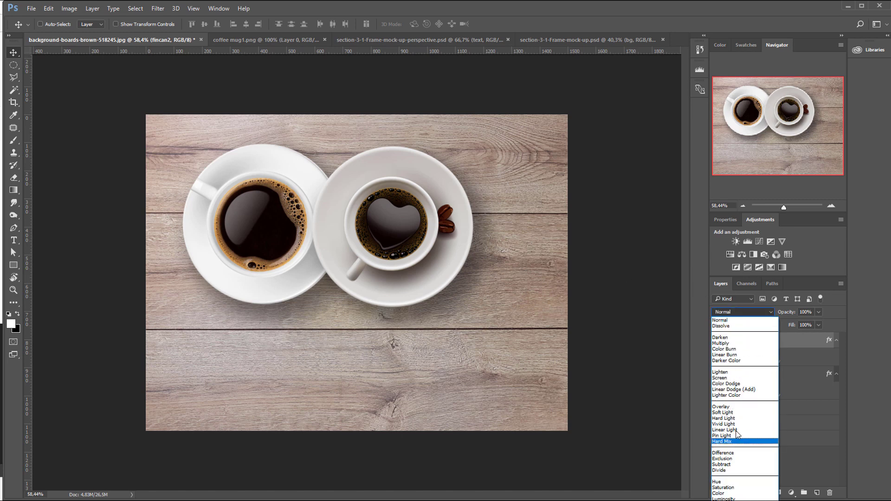